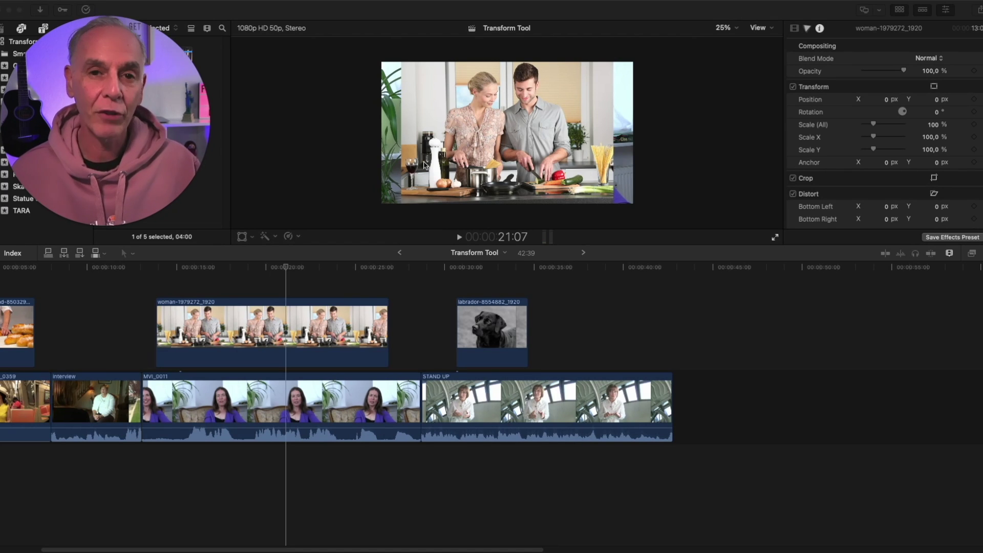
# - Show the Transform tool's on-screen controls for the woman-1979272_1920 clip and set the viewer zoom to 25%
pyautogui.click(390, 237)
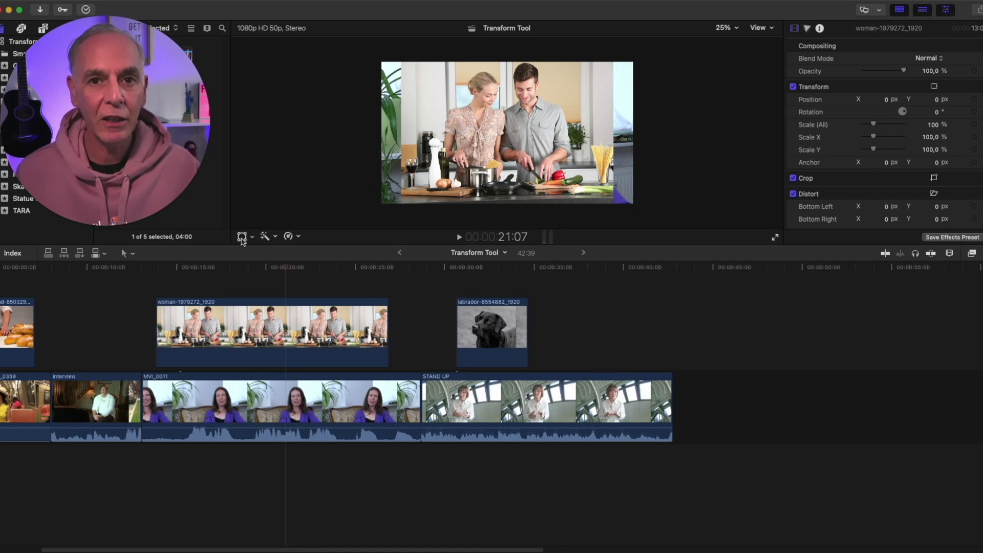
pyautogui.click(242, 238)
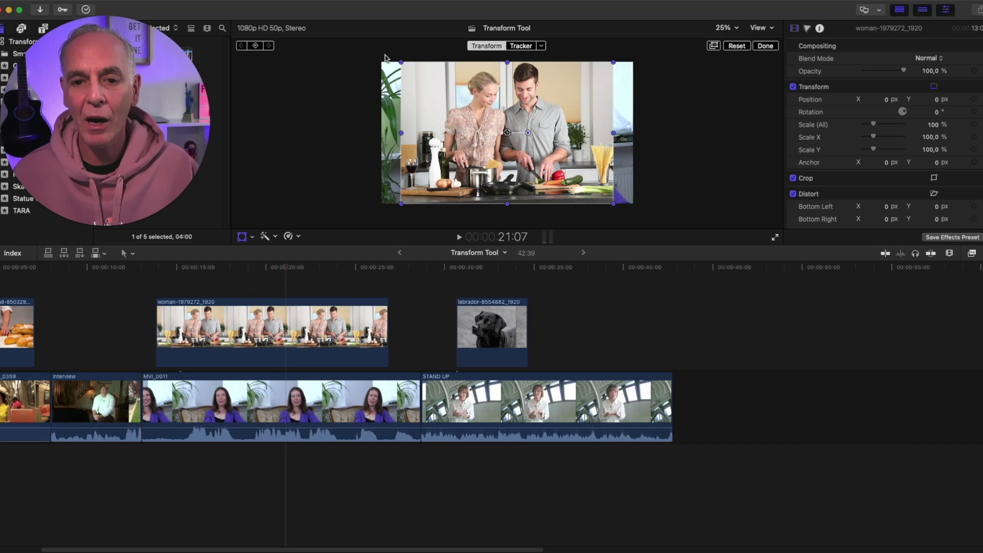
pyautogui.click(735, 32)
pyautogui.click(740, 106)
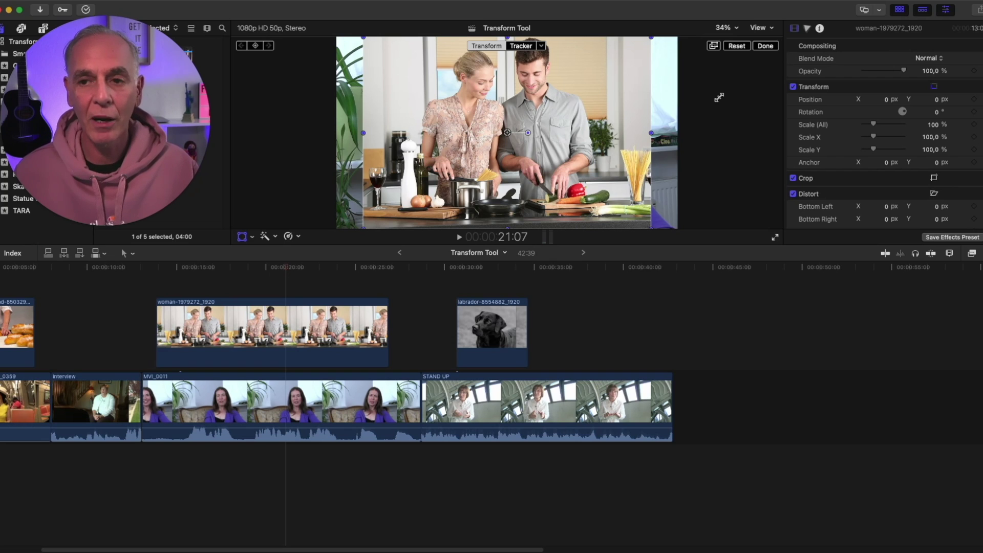
pyautogui.click(738, 32)
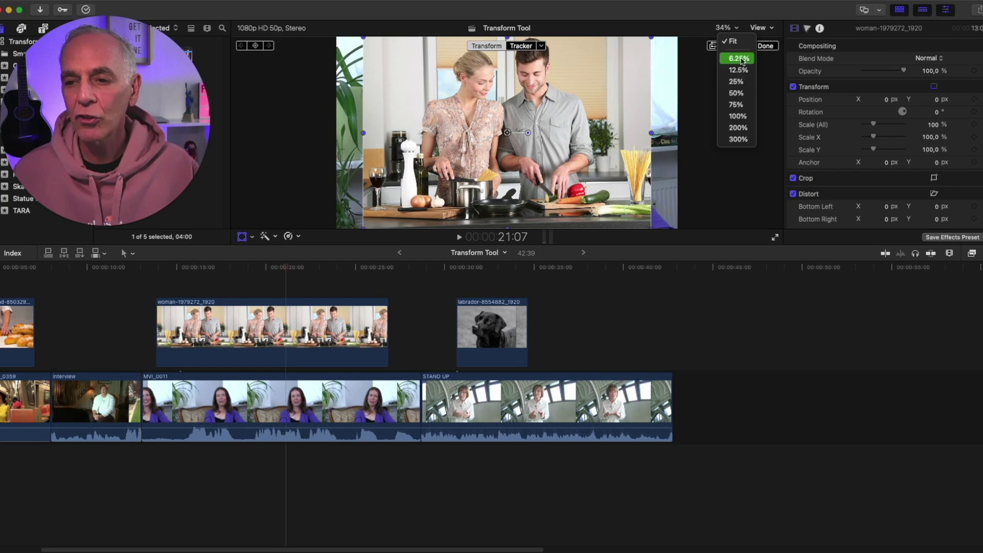
pyautogui.click(743, 85)
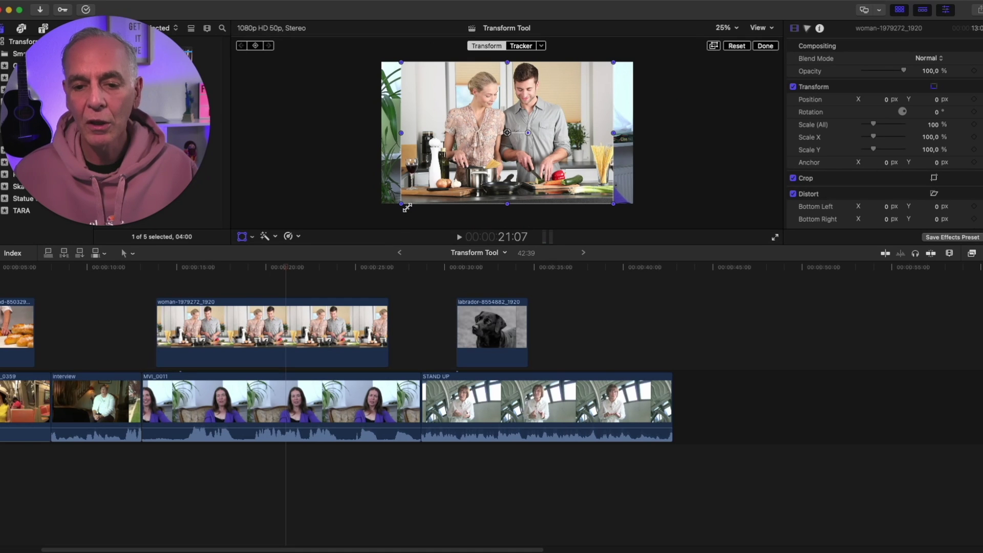
# - Enlarge the kitchen image in the viewer to about 138% and reposition it to about X 18.9 px, Y -113 px
pyautogui.moveTo(404, 206); pyautogui.dragTo(372, 223)
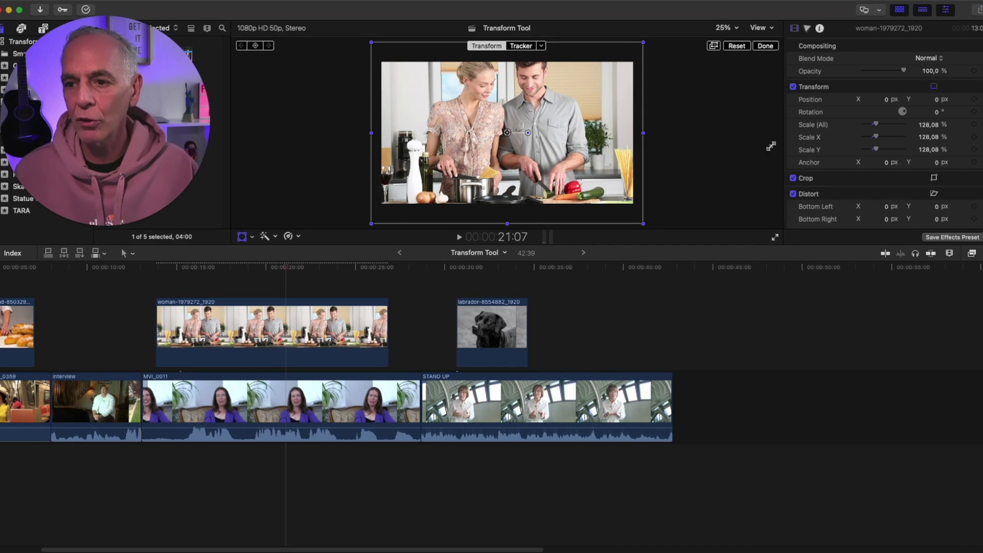
pyautogui.click(798, 140)
pyautogui.moveTo(372, 224)
pyautogui.mouseDown()
pyautogui.moveTo(382, 214)
pyautogui.moveTo(369, 224)
pyautogui.mouseUp()
pyautogui.moveTo(558, 143)
pyautogui.mouseDown()
pyautogui.moveTo(558, 154)
pyautogui.moveTo(547, 149)
pyautogui.moveTo(573, 161)
pyautogui.moveTo(549, 163)
pyautogui.moveTo(572, 162)
pyautogui.moveTo(549, 163)
pyautogui.moveTo(560, 160)
pyautogui.mouseUp()
pyautogui.moveTo(371, 47); pyautogui.dragTo(363, 41)
pyautogui.moveTo(422, 92); pyautogui.dragTo(420, 106)
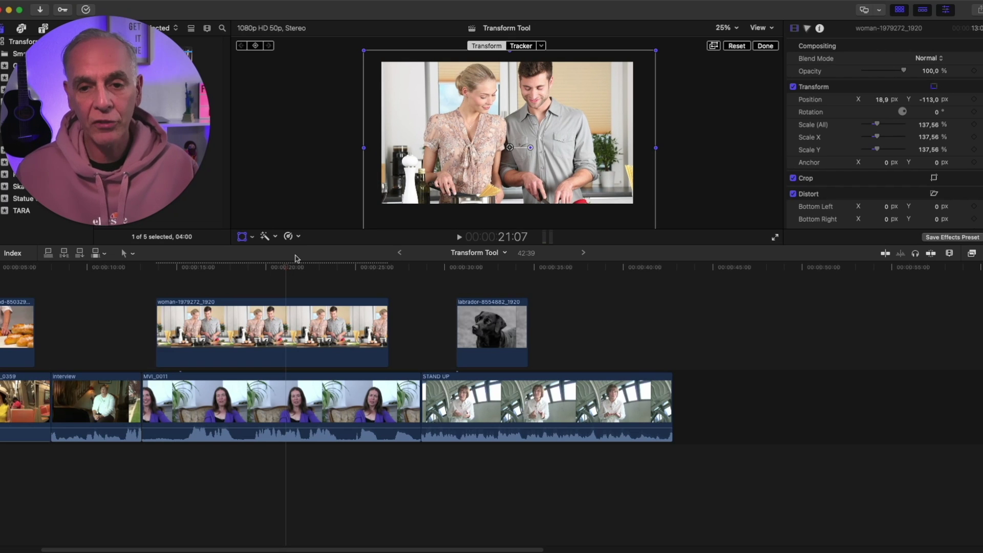
# - Reset all Transform parameters of the kitchen clip
pyautogui.click(230, 273)
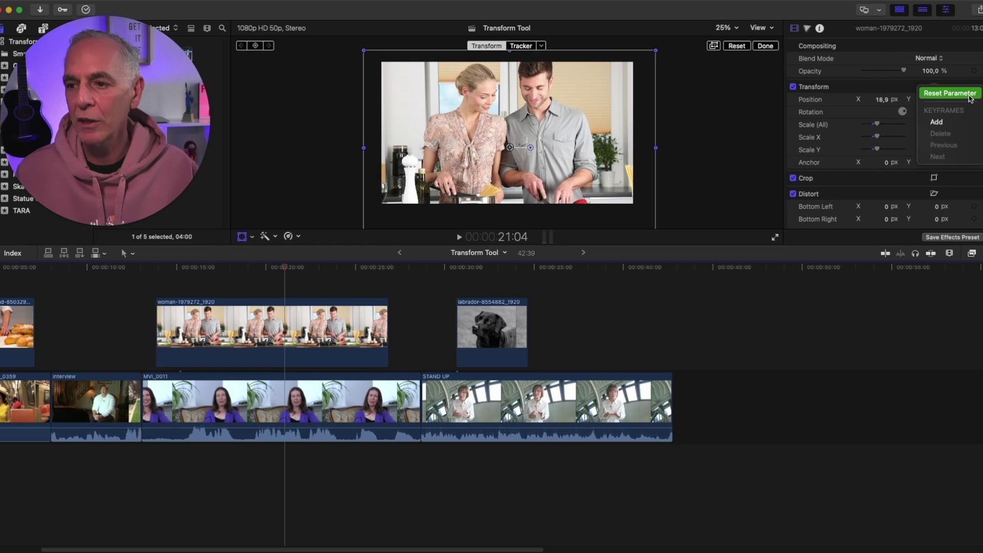
pyautogui.click(970, 98)
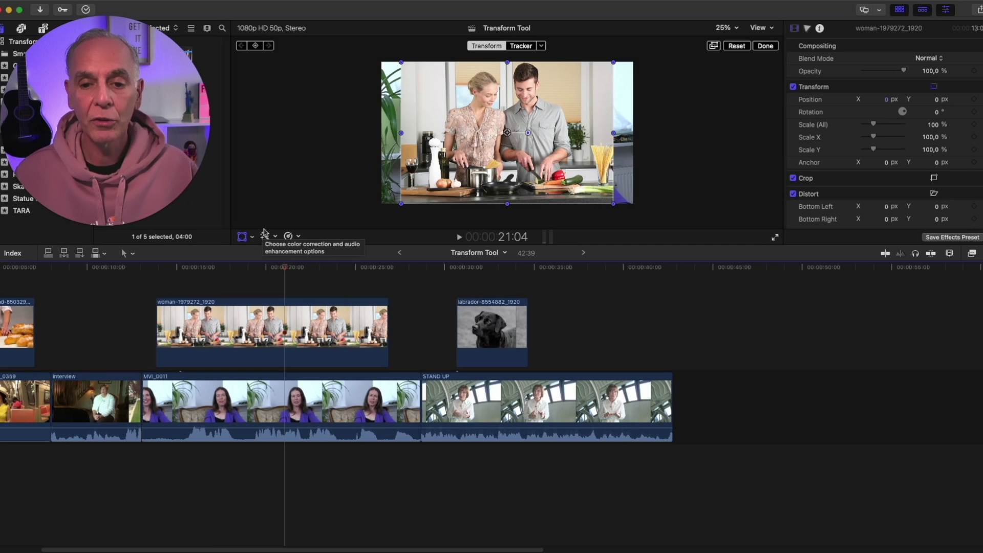
# - At the kitchen clip's start, scale the image to about 124%, add a Transform keyframe and position it at about X -9.5 px, Y -77.5 px
pyautogui.moveTo(280, 265); pyautogui.dragTo(233, 272)
pyautogui.press('Up')
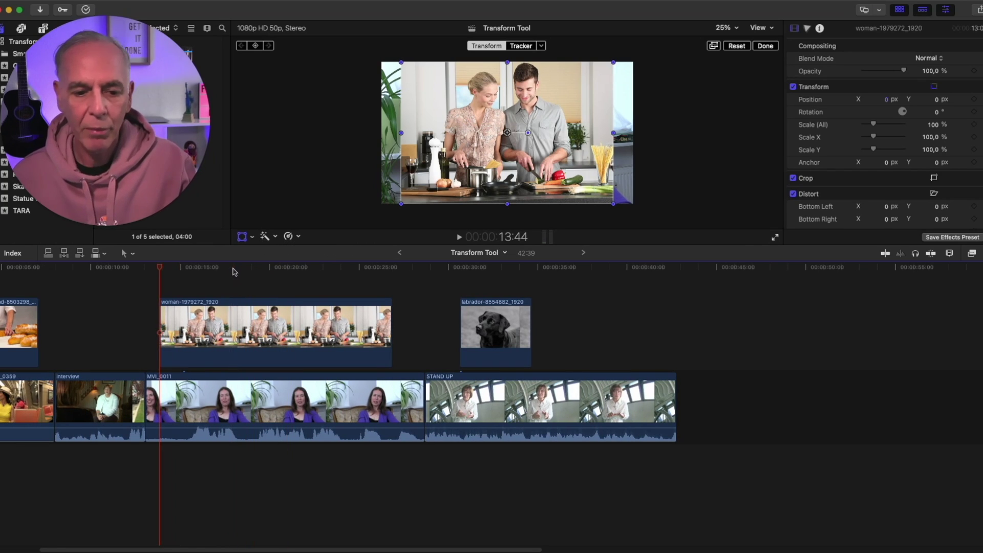
pyautogui.moveTo(403, 204); pyautogui.dragTo(376, 221)
pyautogui.moveTo(415, 134); pyautogui.dragTo(411, 137)
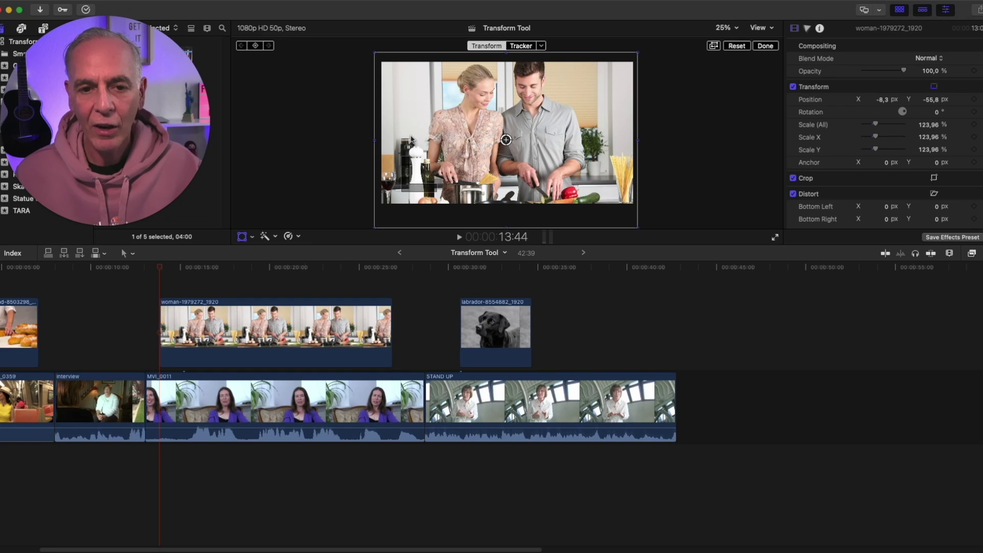
pyautogui.click(256, 47)
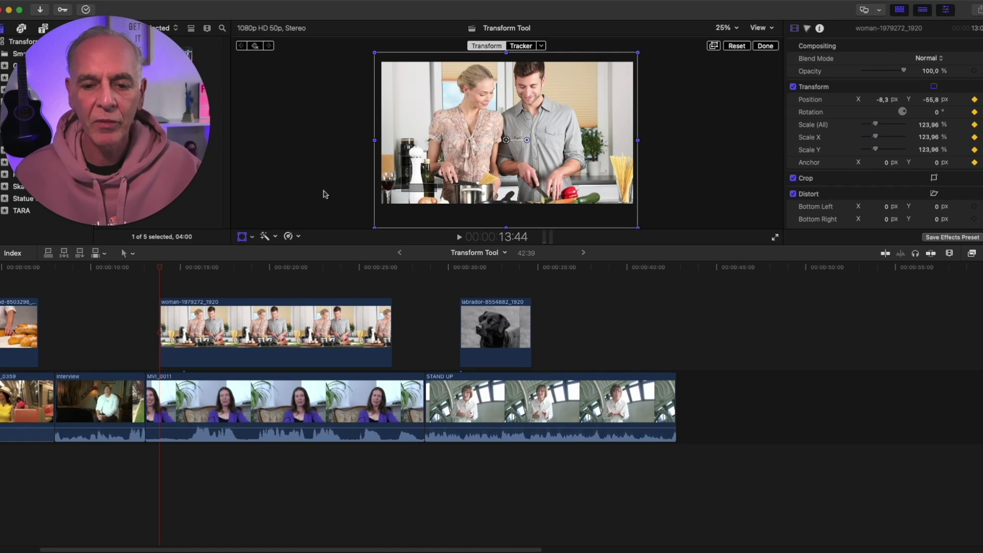
pyautogui.moveTo(460, 156); pyautogui.dragTo(460, 154)
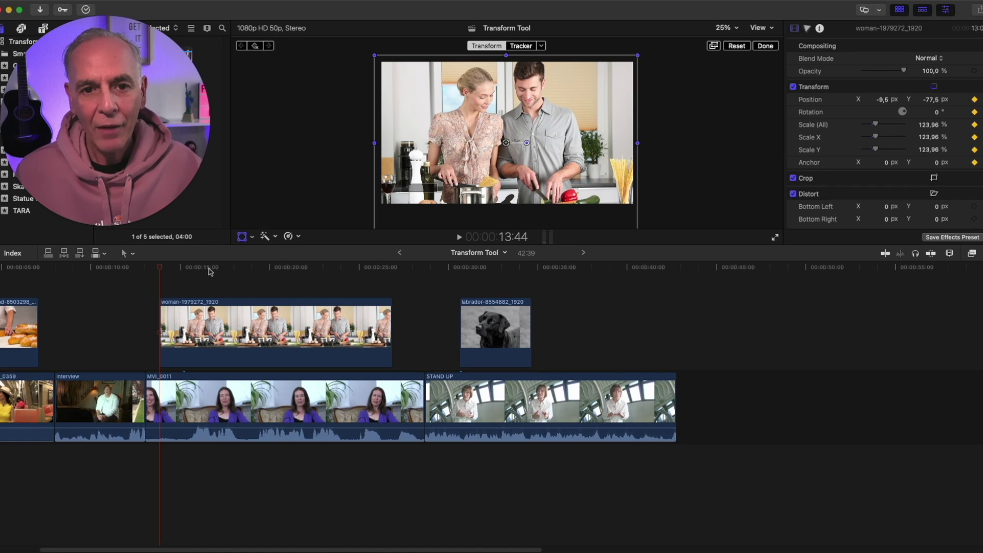
# - At 21:01, enlarge the image to about 204% and move it to about X 65 px, Y -440 px
pyautogui.moveTo(209, 270); pyautogui.dragTo(290, 271)
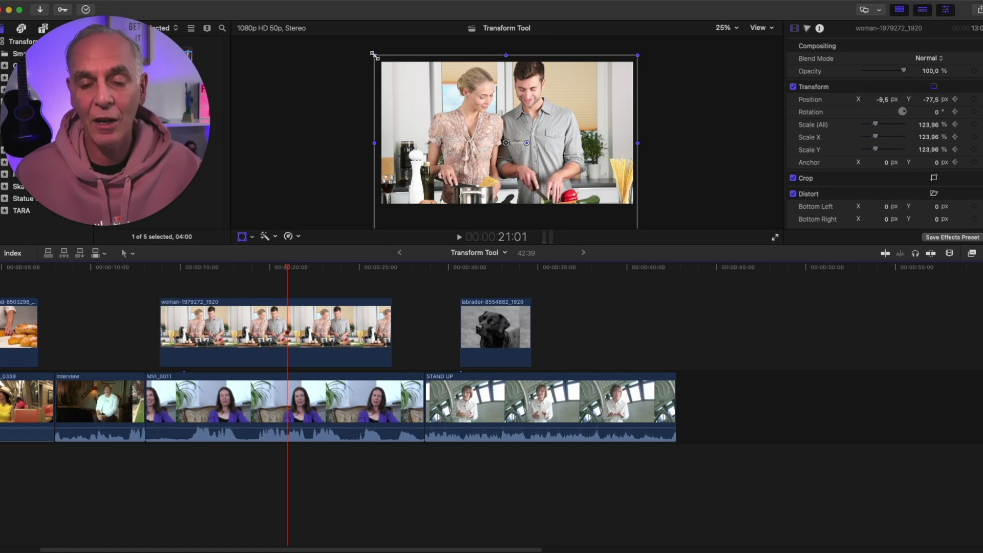
pyautogui.moveTo(374, 54); pyautogui.dragTo(297, 7)
pyautogui.moveTo(505, 116); pyautogui.dragTo(514, 162)
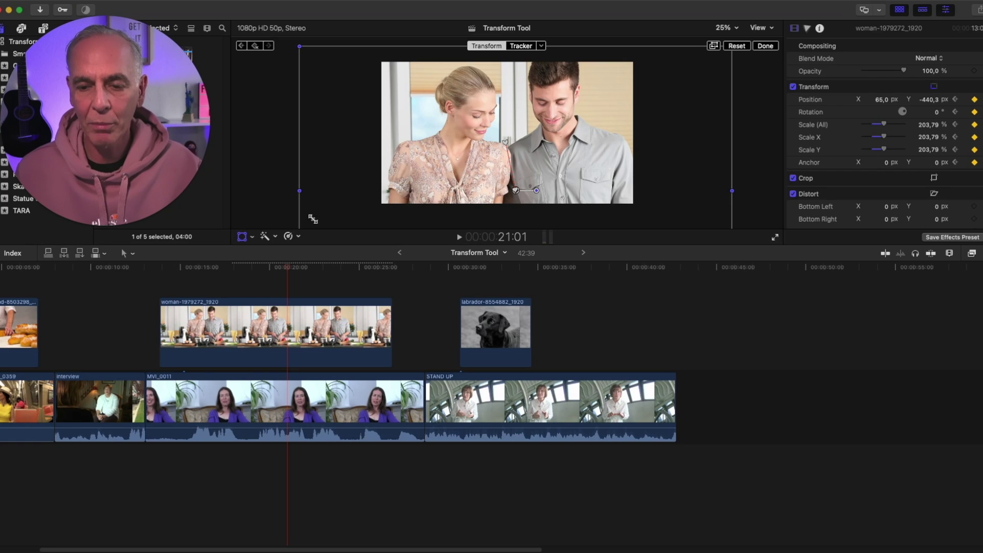
# - At 24:47, shift the enlarged image to the right, and scrub back to 17:47 to review the animation
pyautogui.moveTo(290, 272); pyautogui.dragTo(358, 281)
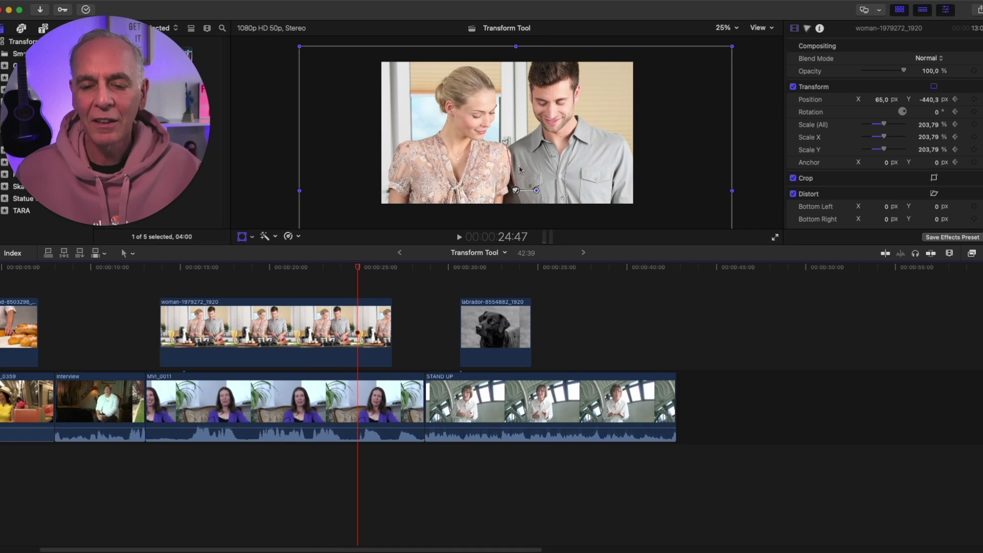
pyautogui.moveTo(408, 140); pyautogui.dragTo(461, 144)
pyautogui.moveTo(366, 271); pyautogui.dragTo(234, 273)
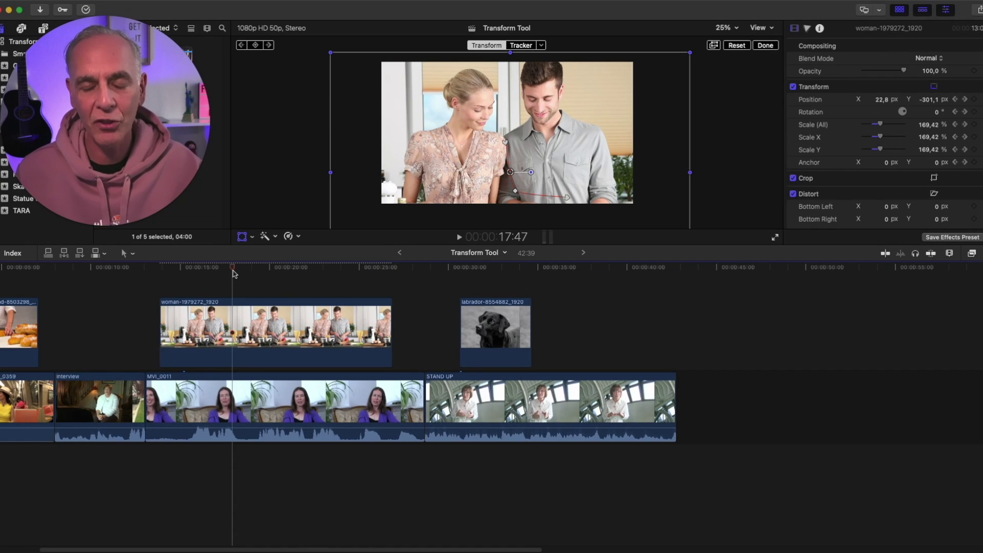
# - Select the kitchen clip and reset its Transform parameters, including the keyframes
pyautogui.click(287, 335)
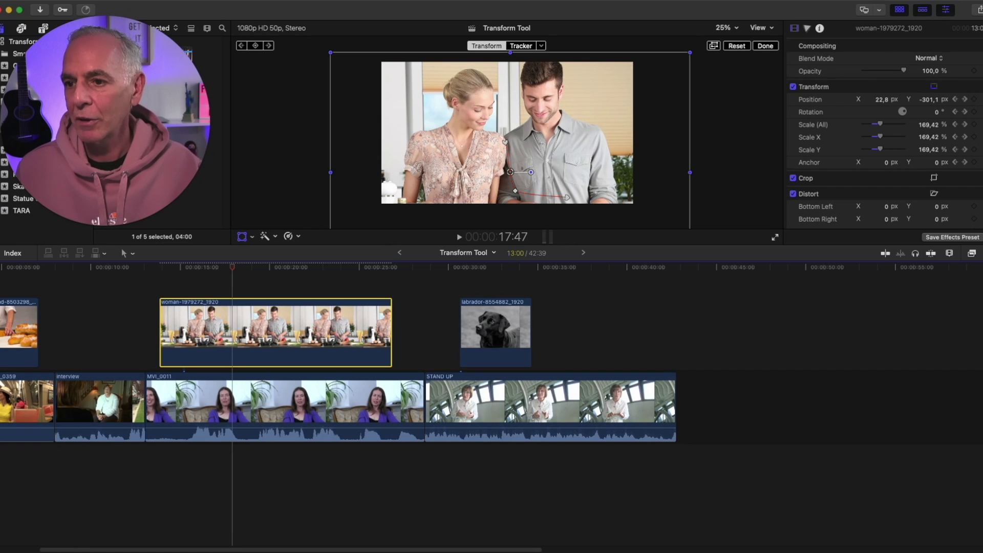
pyautogui.click(977, 87)
pyautogui.click(936, 95)
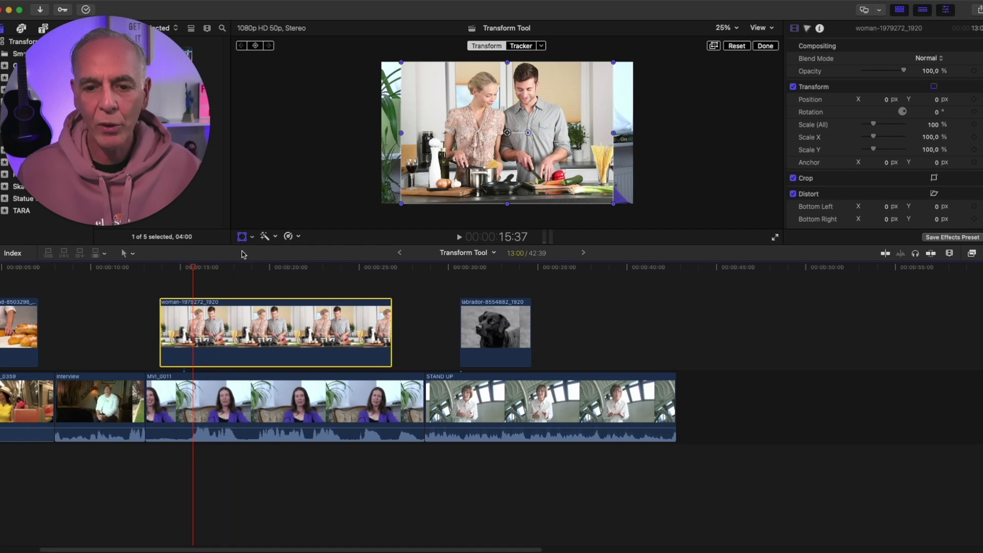
# - Animate the image crossing the frame with keyframes, from about X -1823 px at 15:37 to about X 1820 px at 23:34
pyautogui.moveTo(505, 155); pyautogui.dragTo(268, 157)
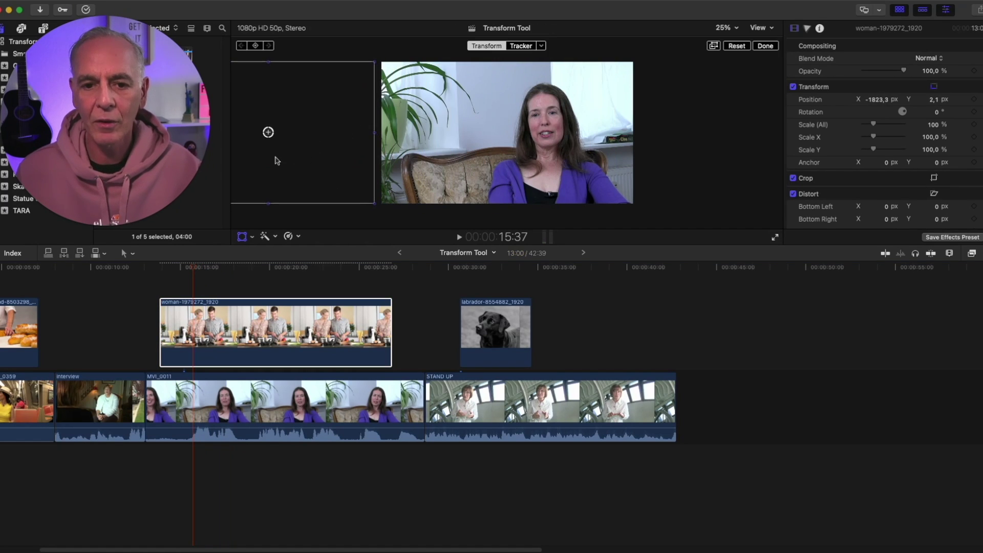
pyautogui.click(256, 46)
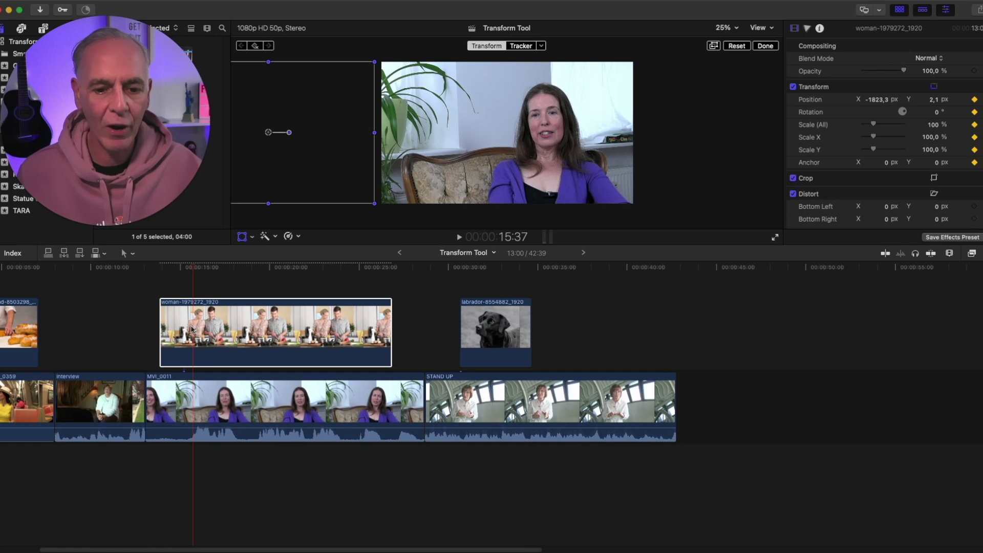
pyautogui.moveTo(237, 270); pyautogui.dragTo(336, 275)
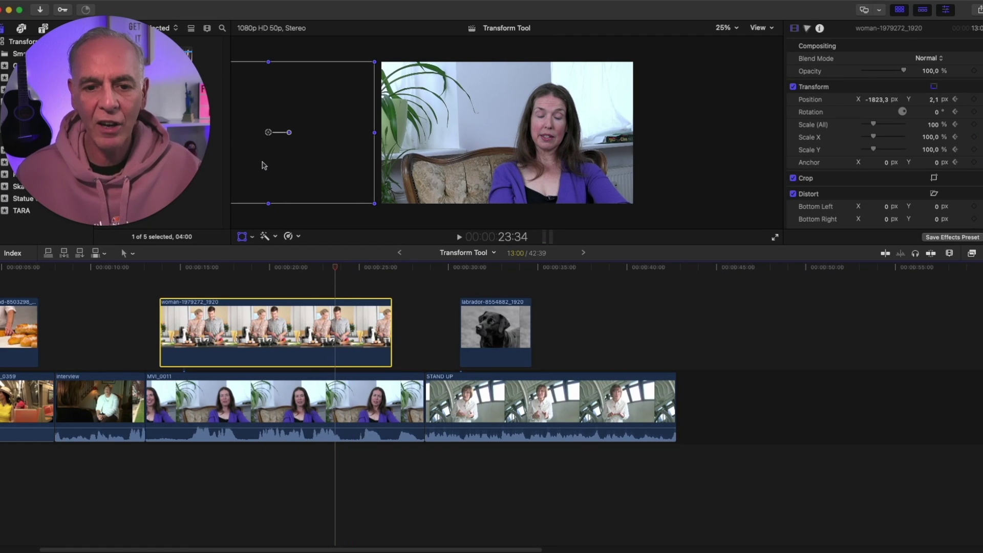
pyautogui.moveTo(256, 165); pyautogui.dragTo(742, 165)
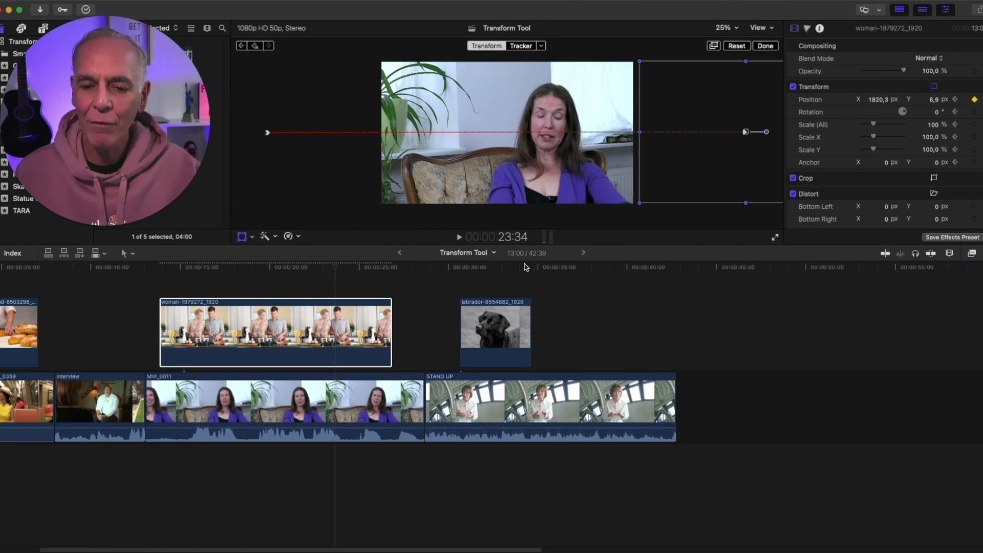
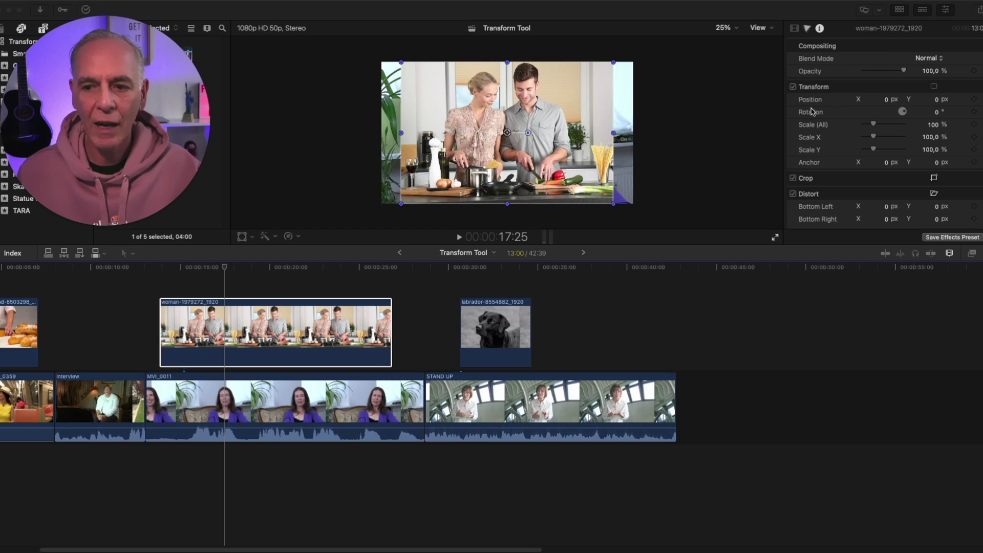
# - Reset the Transform parameters of the selected kitchen clip
pyautogui.click(979, 91)
pyautogui.click(977, 86)
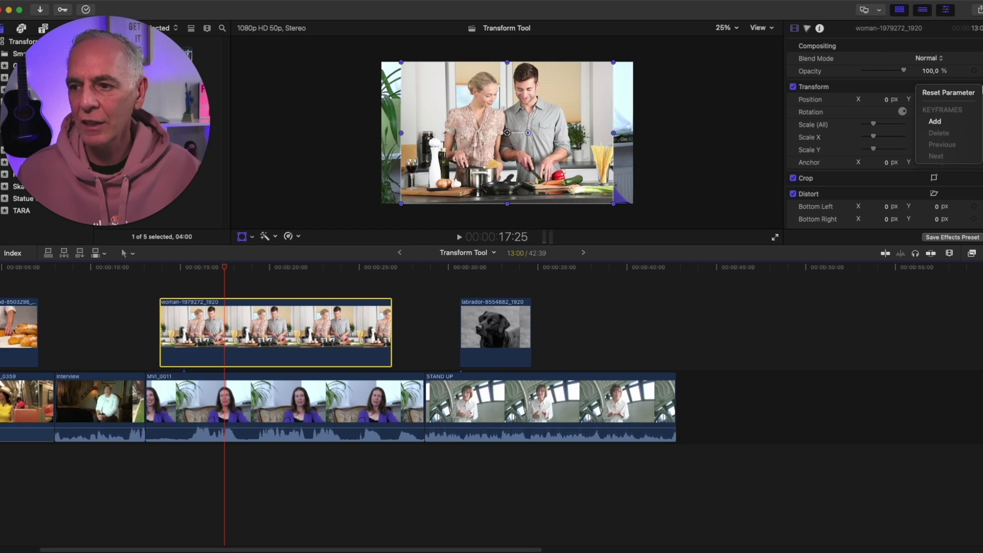
pyautogui.click(964, 94)
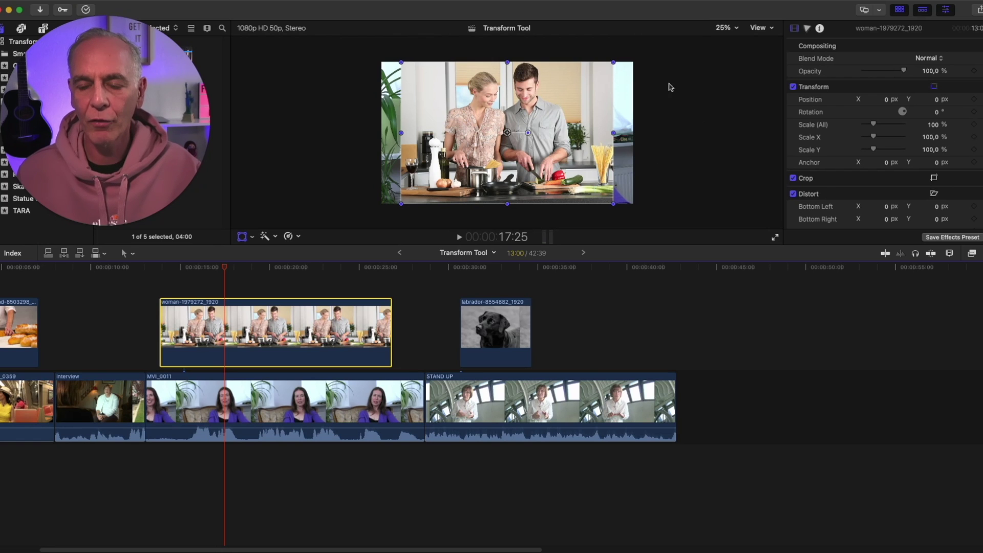
# - Scale the image to about 36%, rotate it about -29.1°, place it at about X -979 px, Y 239 px, and add a Transform keyframe at 14:03
pyautogui.moveTo(612, 63); pyautogui.dragTo(414, 106)
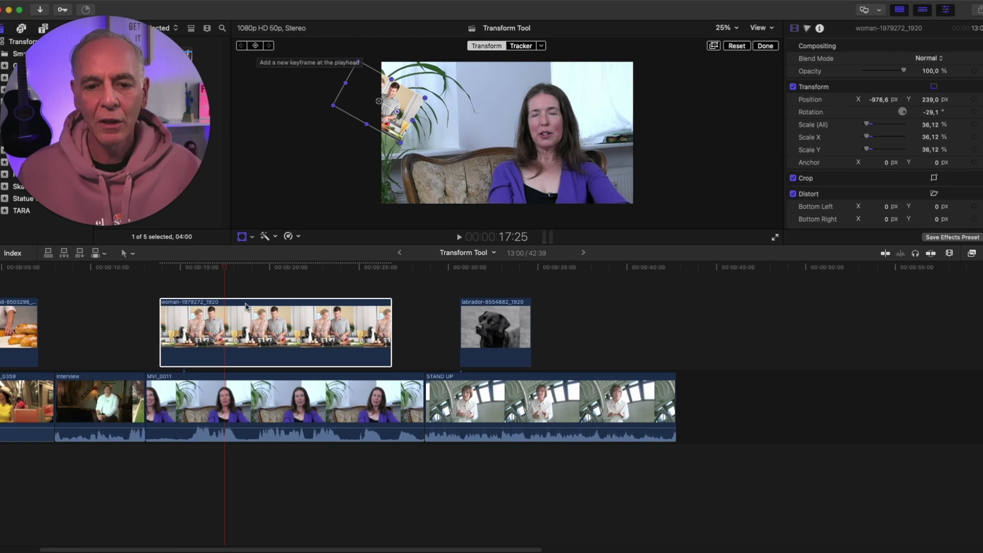
pyautogui.moveTo(227, 271); pyautogui.dragTo(165, 275)
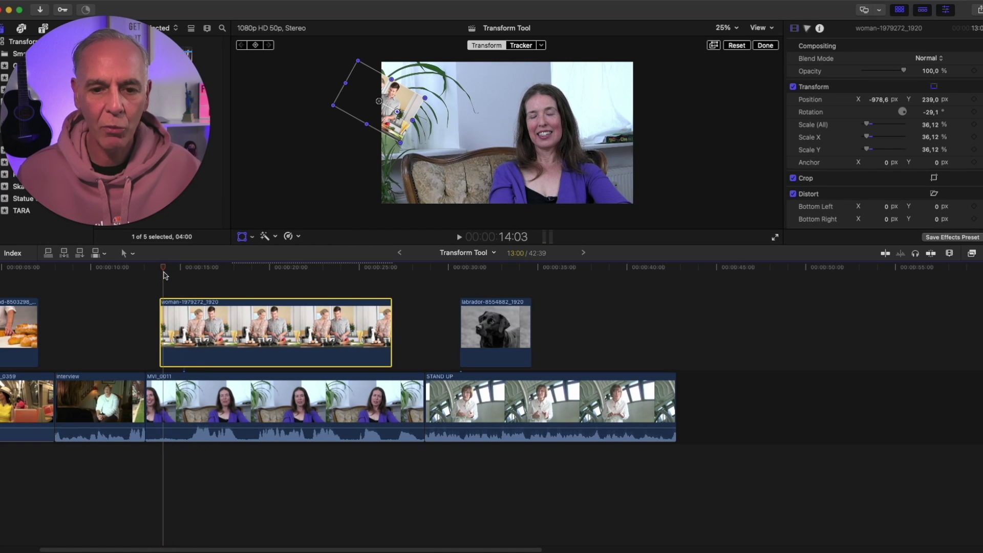
pyautogui.click(367, 88)
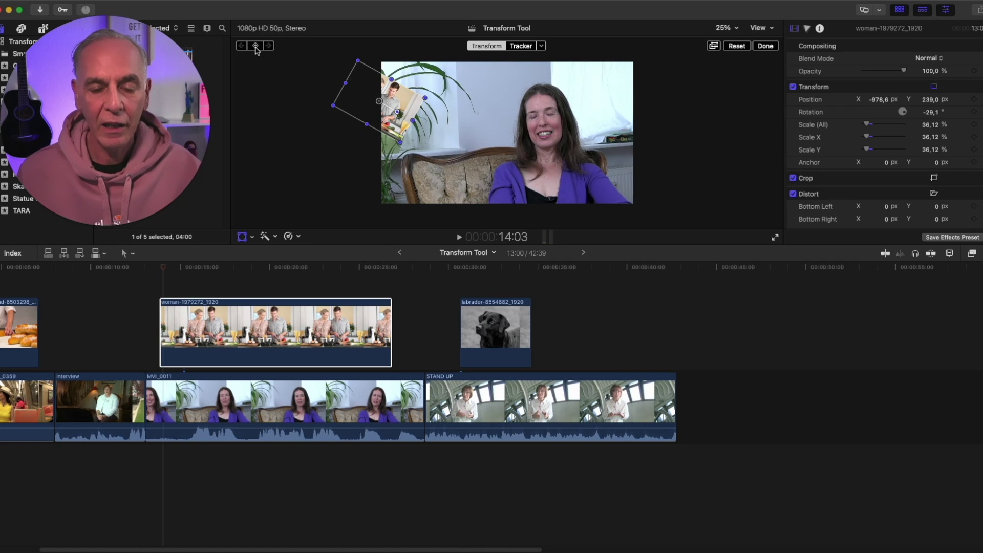
pyautogui.click(256, 47)
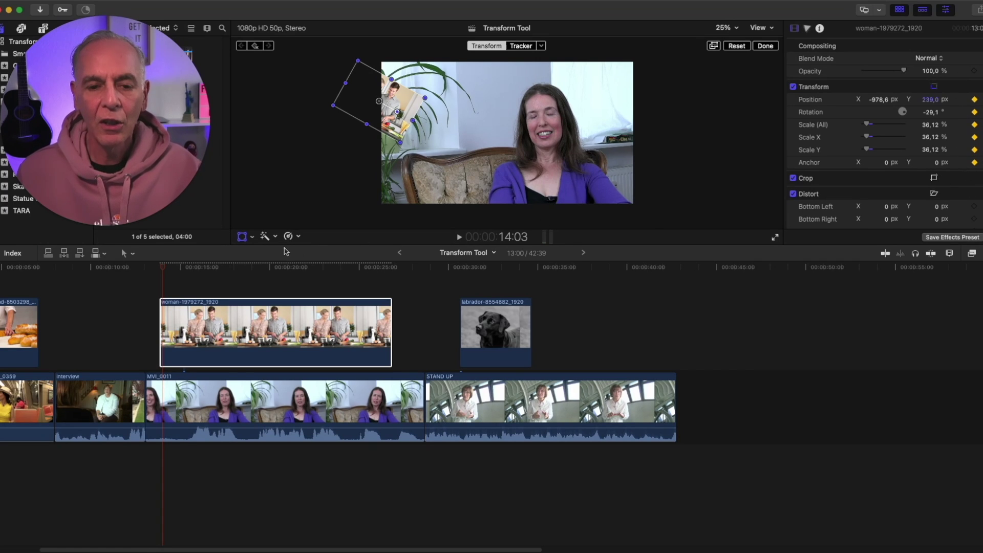
# - Keyframe the image moving out to about X 1372, Y 191 px, and at 21:14 returning to about X -105, Y -14 px at about 145% scale
pyautogui.moveTo(177, 267); pyautogui.dragTo(204, 273)
pyautogui.moveTo(353, 95); pyautogui.dragTo(665, 102)
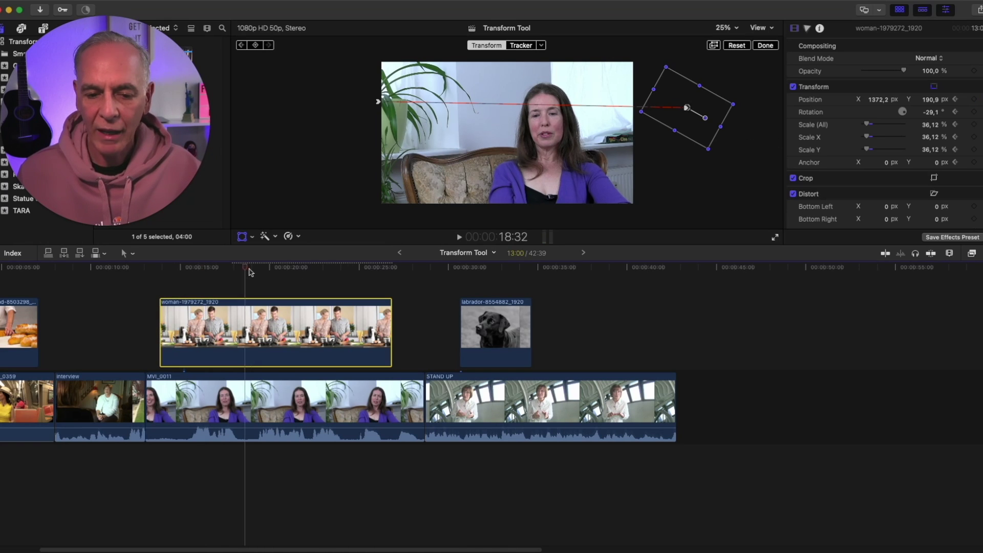
pyautogui.click(292, 272)
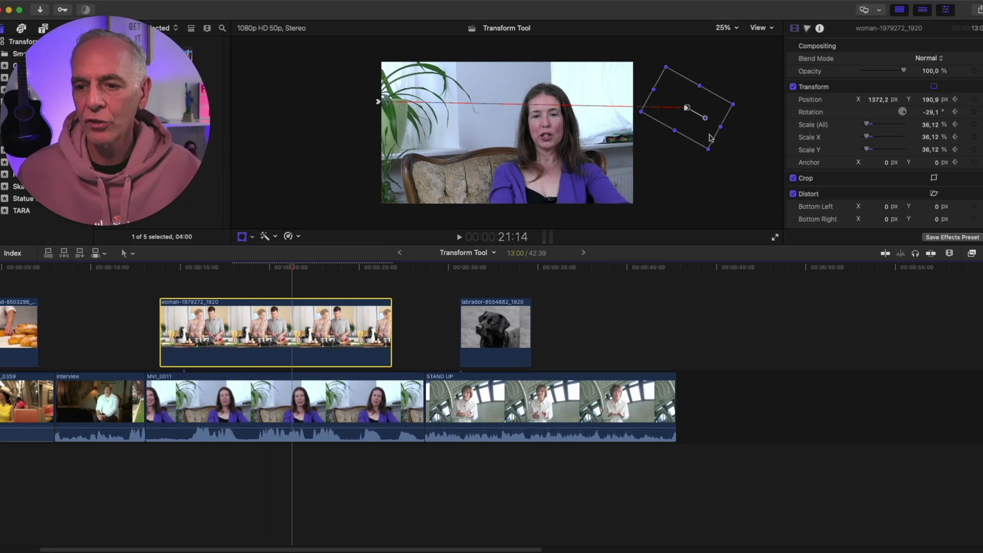
pyautogui.moveTo(710, 137); pyautogui.dragTo(585, 117)
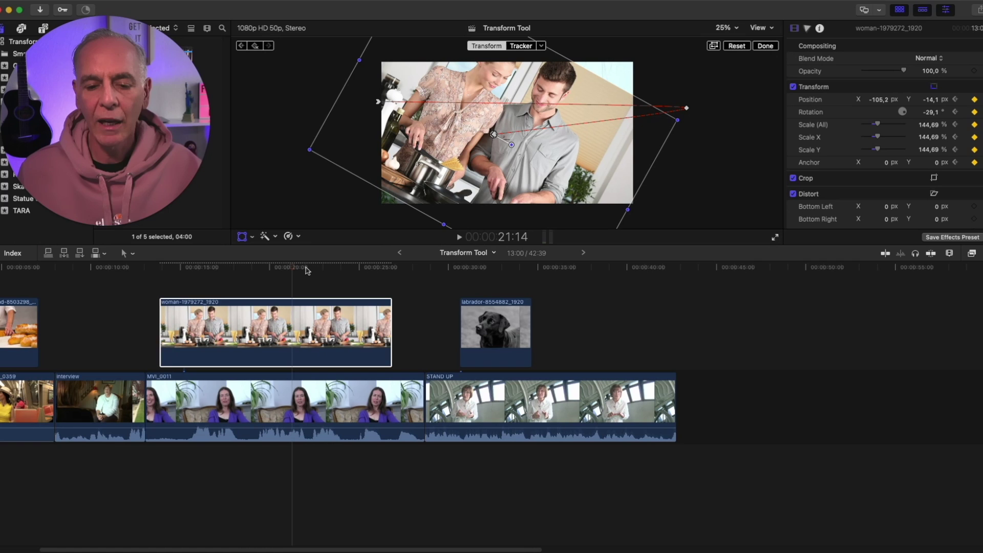
# - At 25:07, shrink the image to about 59% and rotate it to about -719.7°
pyautogui.moveTo(303, 272); pyautogui.dragTo(362, 273)
pyautogui.moveTo(310, 149); pyautogui.dragTo(431, 123)
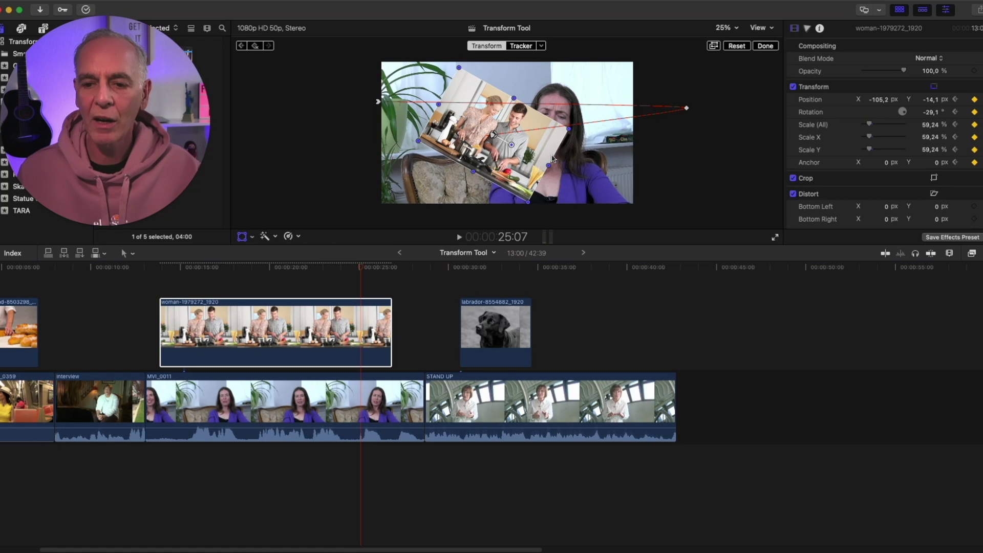
pyautogui.moveTo(514, 147); pyautogui.dragTo(533, 137)
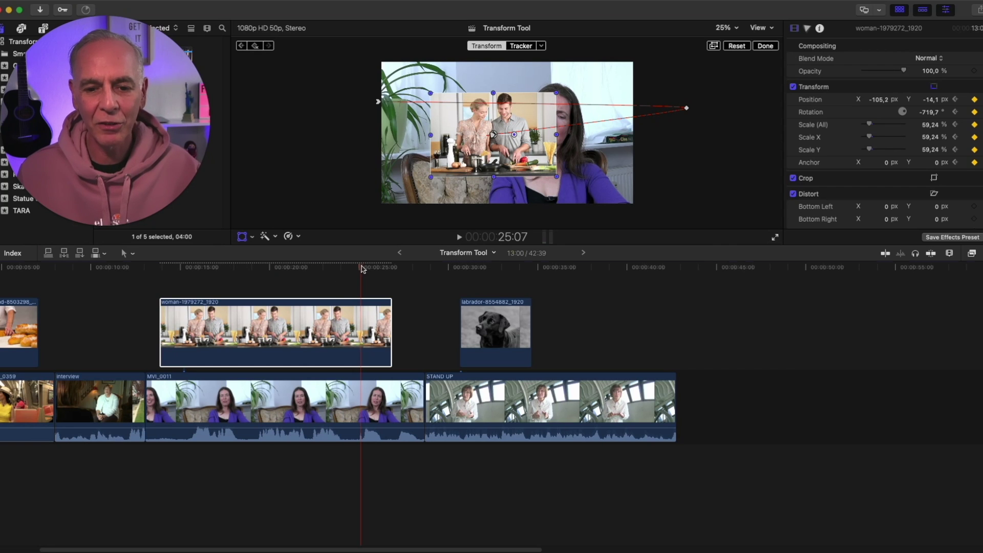
# - Reset the kitchen clip's Position parameter, and delete the clip from above the interview
pyautogui.moveTo(361, 267); pyautogui.dragTo(377, 293)
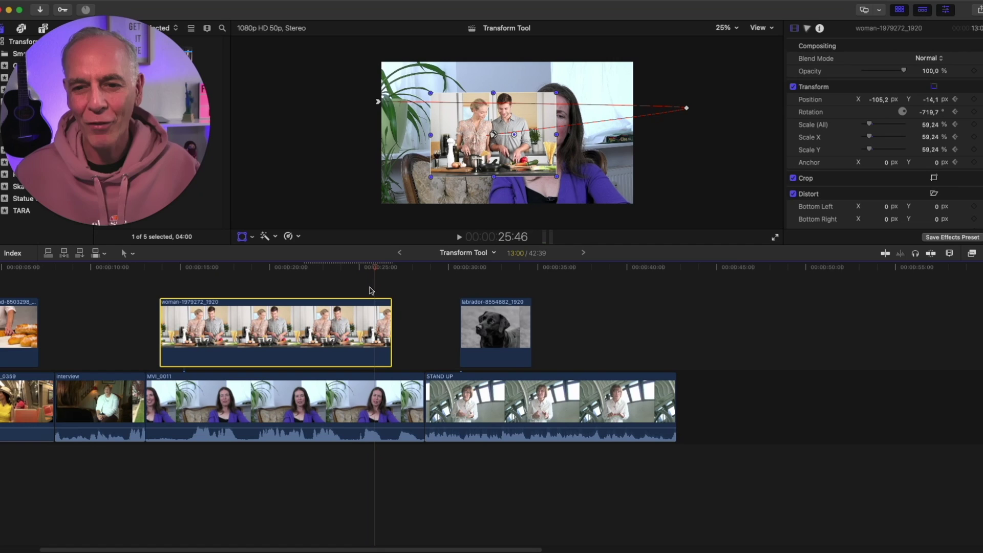
pyautogui.click(980, 99)
pyautogui.click(954, 107)
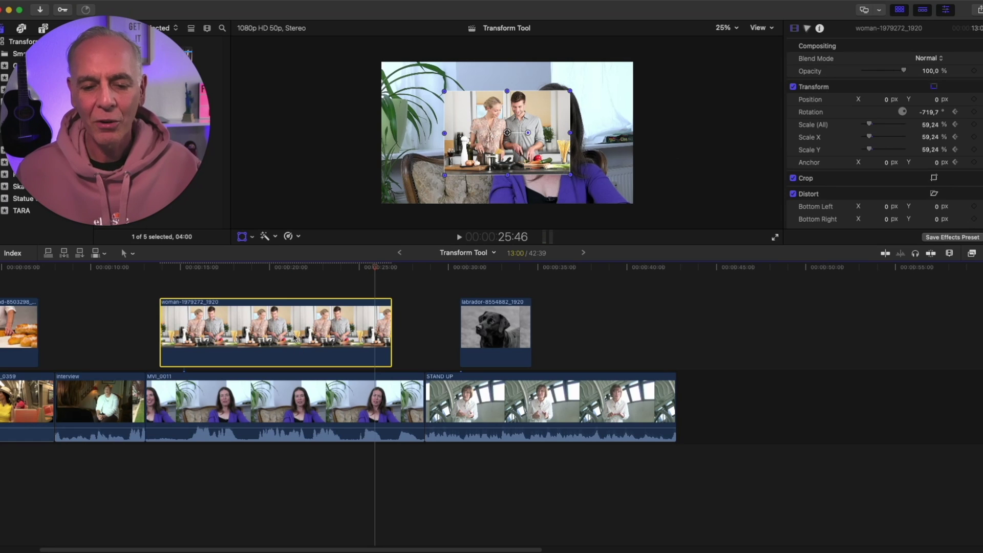
pyautogui.press('Delete')
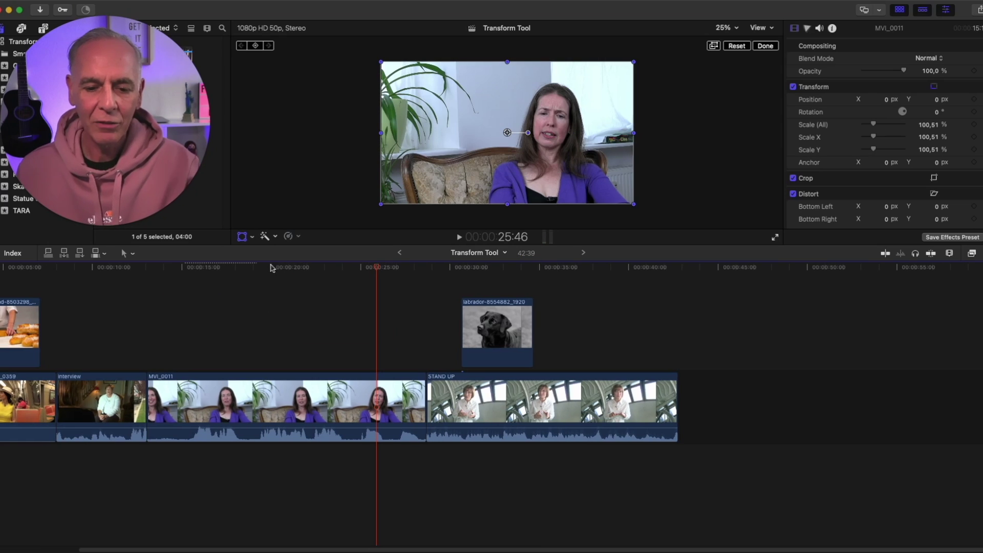
# - Select interview clip MVI_0011 and add a Transform keyframe at 15:28
pyautogui.moveTo(360, 270); pyautogui.dragTo(202, 278)
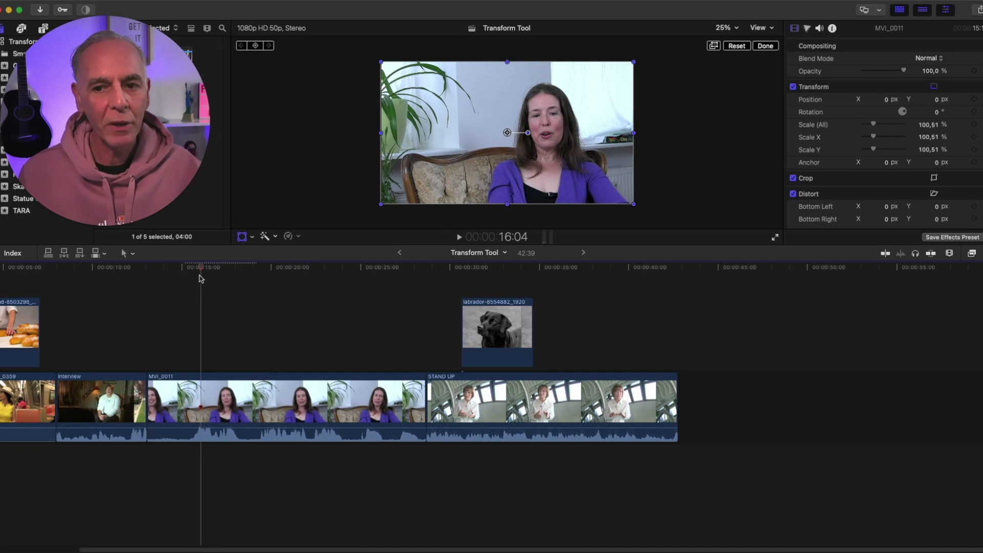
pyautogui.moveTo(221, 276); pyautogui.dragTo(191, 276)
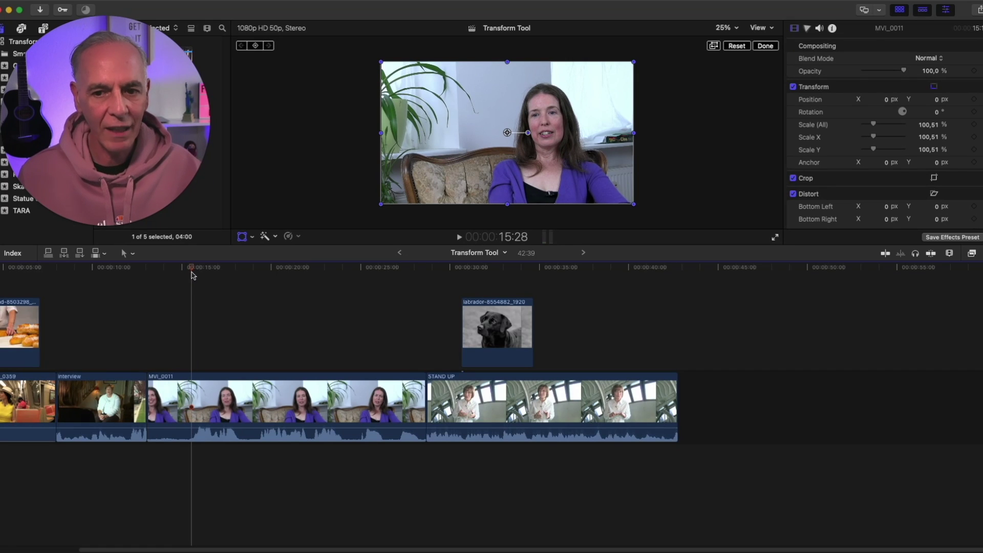
pyautogui.click(261, 413)
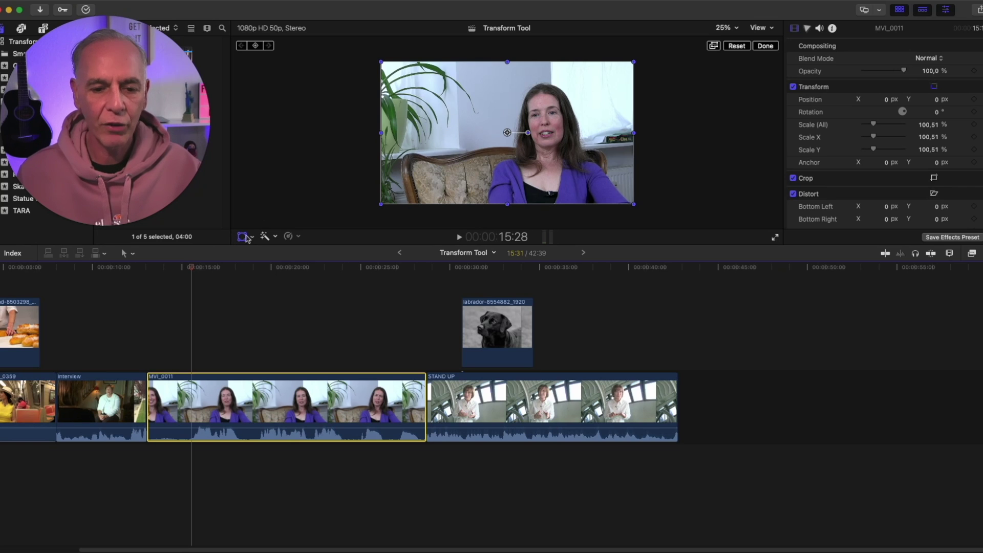
pyautogui.click(255, 45)
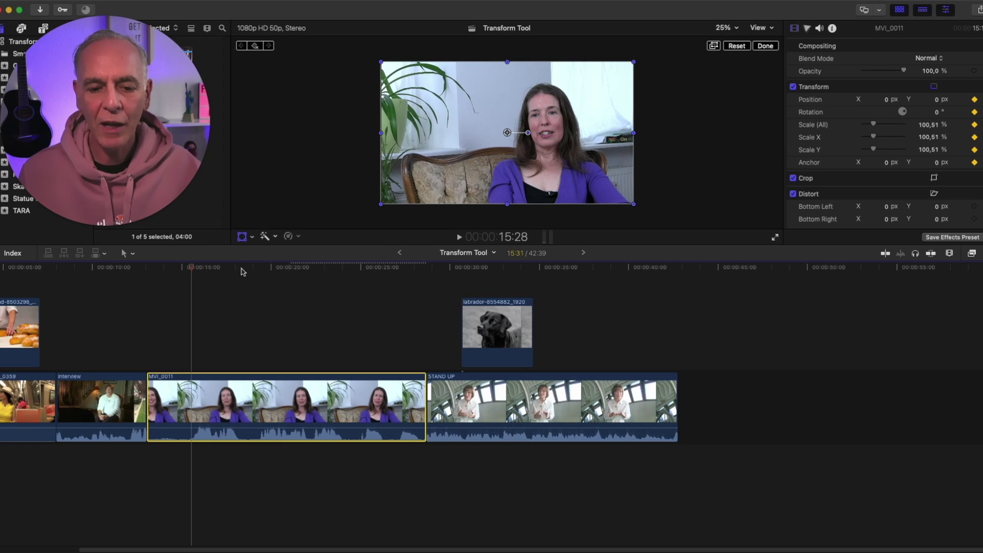
# - At 24:18, enlarge the interview image to about 158% and reposition it to about X -166, Y -15 px
pyautogui.moveTo(243, 269); pyautogui.dragTo(349, 268)
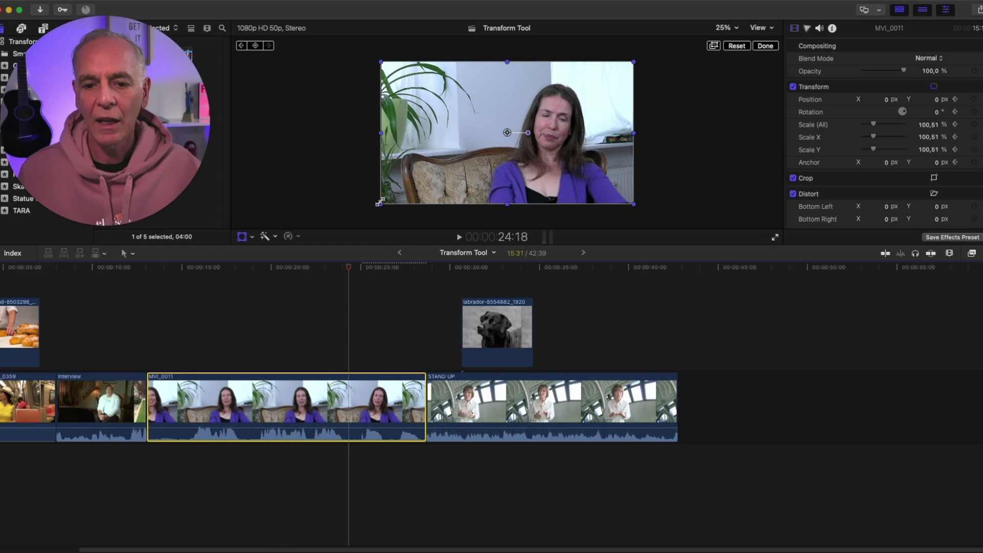
pyautogui.moveTo(381, 205); pyautogui.dragTo(329, 246)
pyautogui.moveTo(451, 142); pyautogui.dragTo(430, 143)
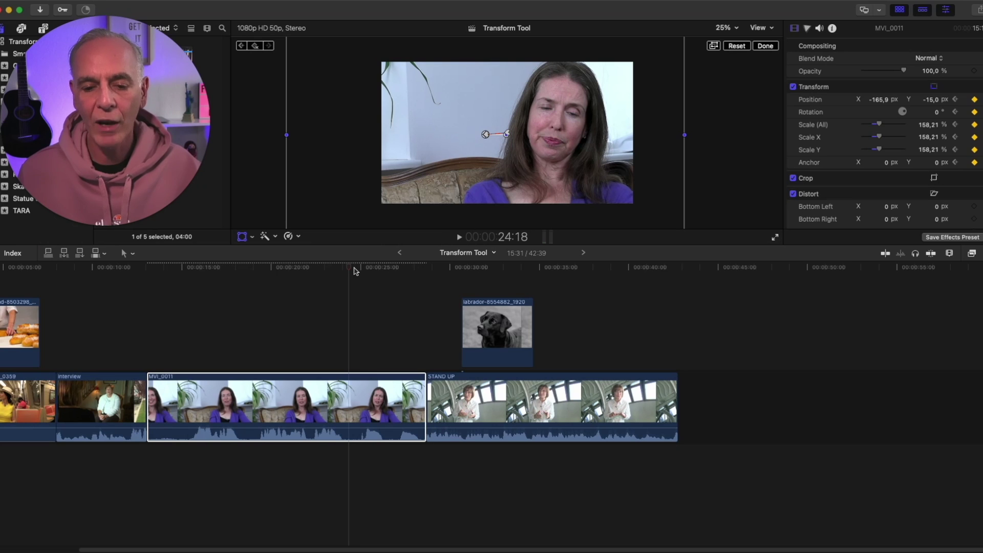
# - Play the interview clip's slow zoom from about 15:32
pyautogui.moveTo(353, 269); pyautogui.dragTo(195, 292)
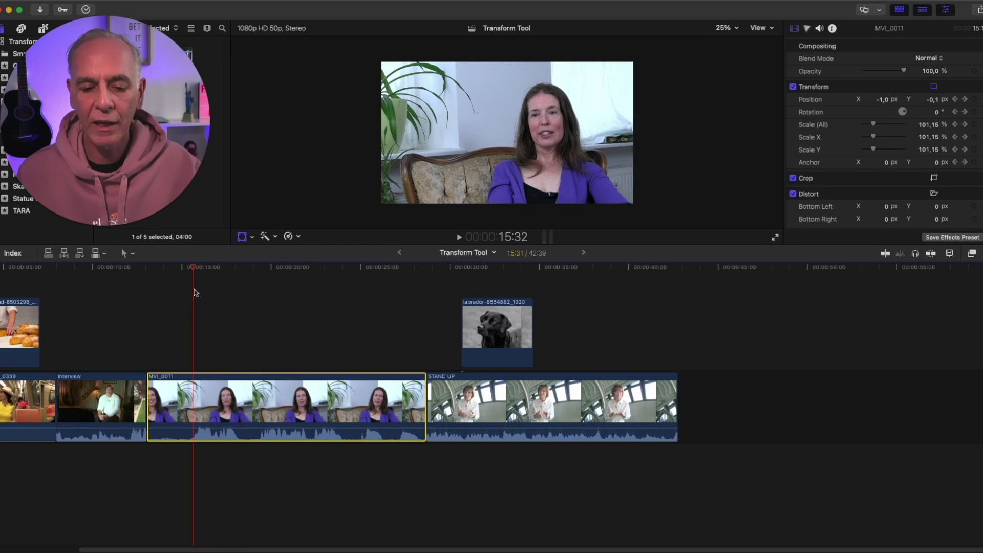
pyautogui.press('space')
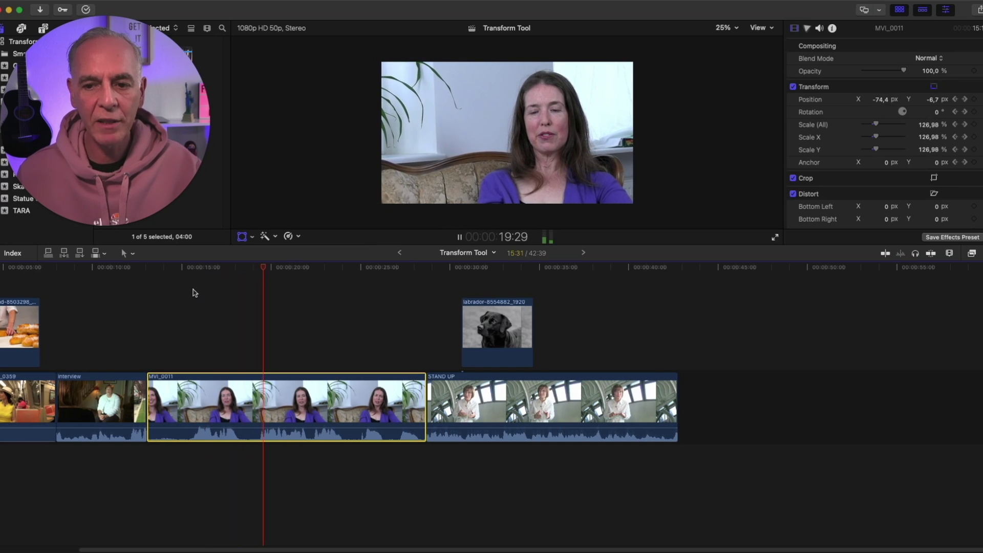
pyautogui.press('space')
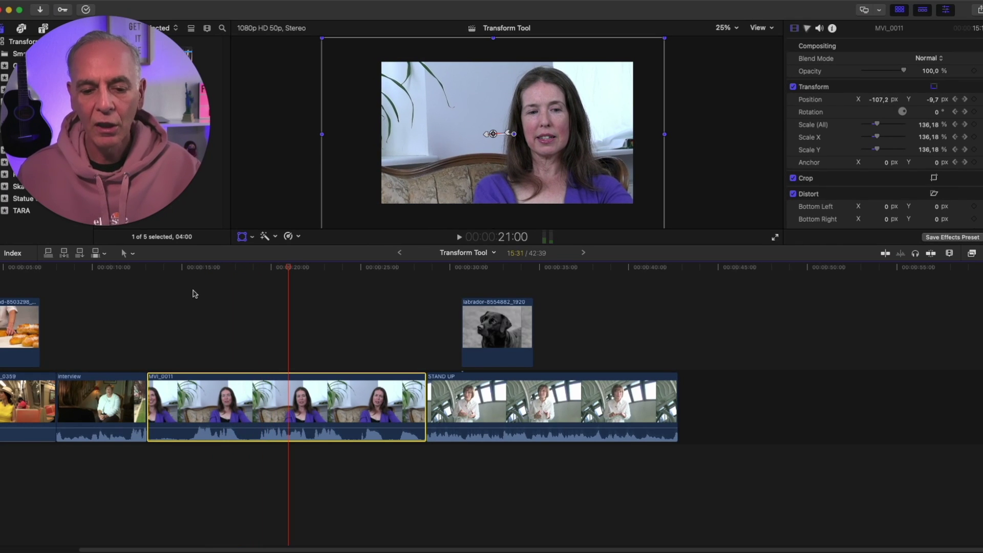
# - Show the interview clip's video animation and shift its second Transform keyframe earlier, to about 17:05
pyautogui.rightClick(331, 398)
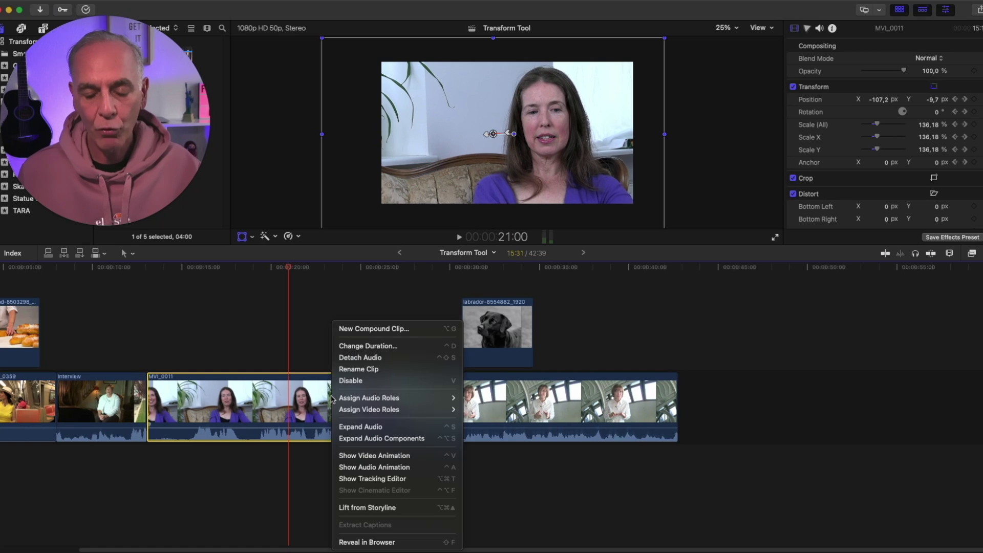
pyautogui.click(371, 456)
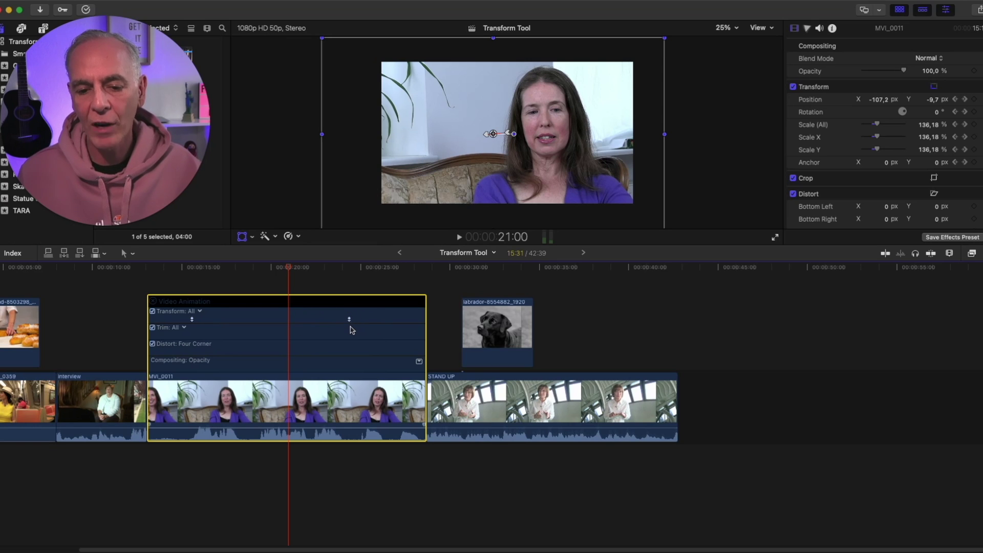
pyautogui.moveTo(350, 320); pyautogui.dragTo(219, 320)
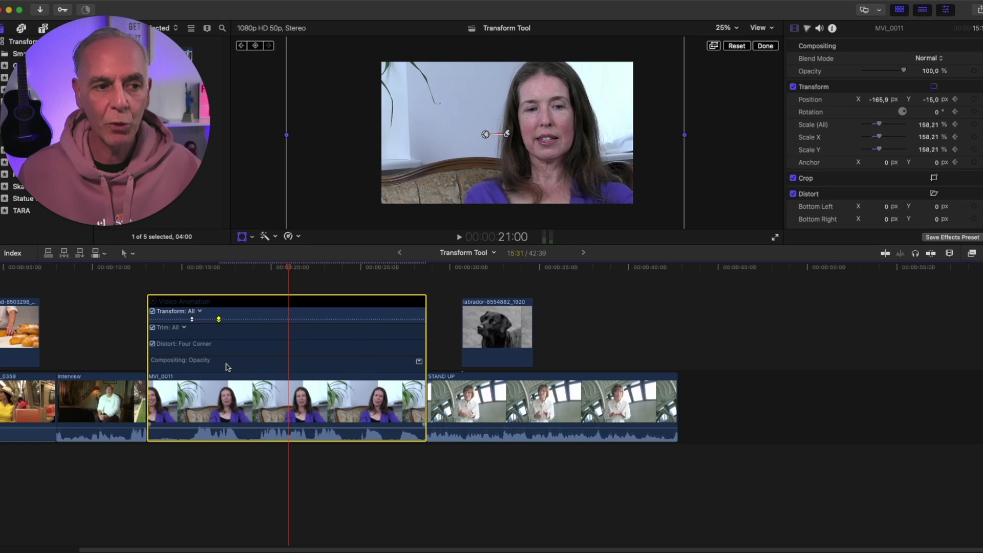
# - Play the shortened zoom on the interview clip from 15:28
pyautogui.moveTo(249, 269); pyautogui.dragTo(191, 273)
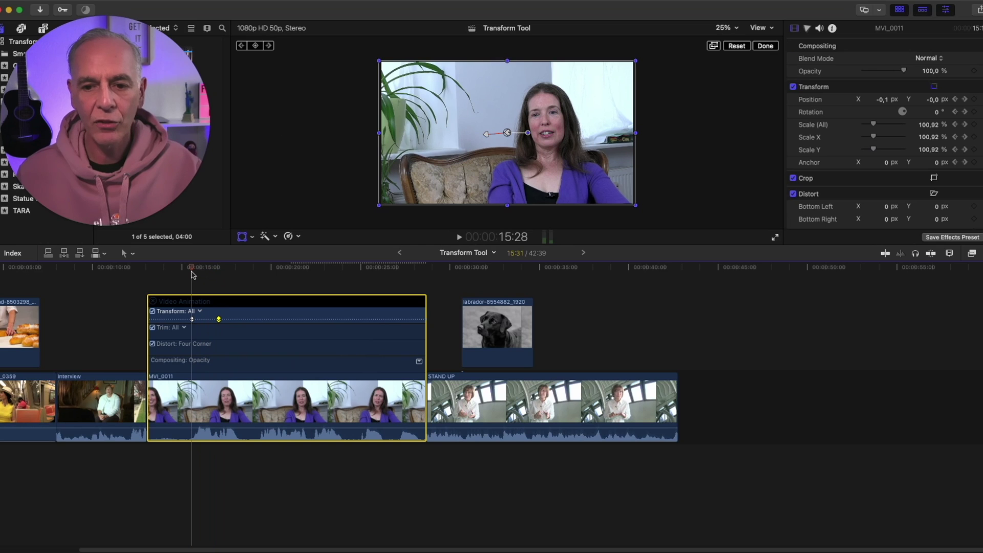
pyautogui.press('space')
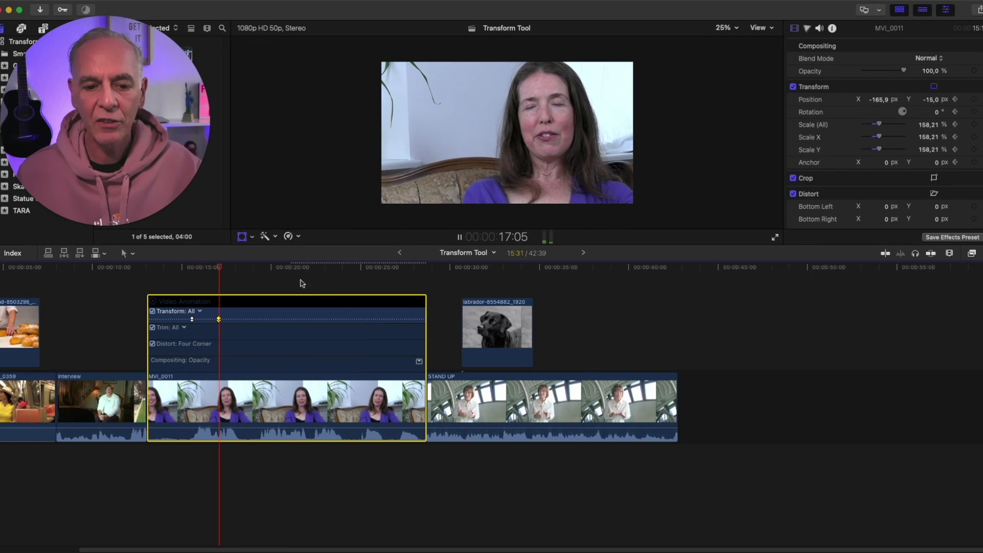
pyautogui.press('space')
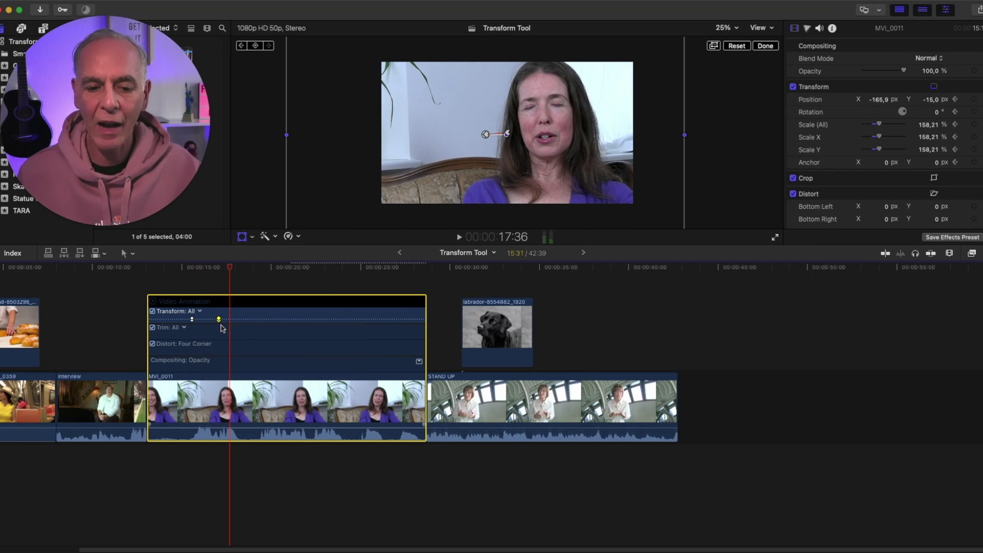
# - At 20:24, move the interview image sideways to about X 1100, Y 19 px, adding a third keyframe
pyautogui.click(266, 267)
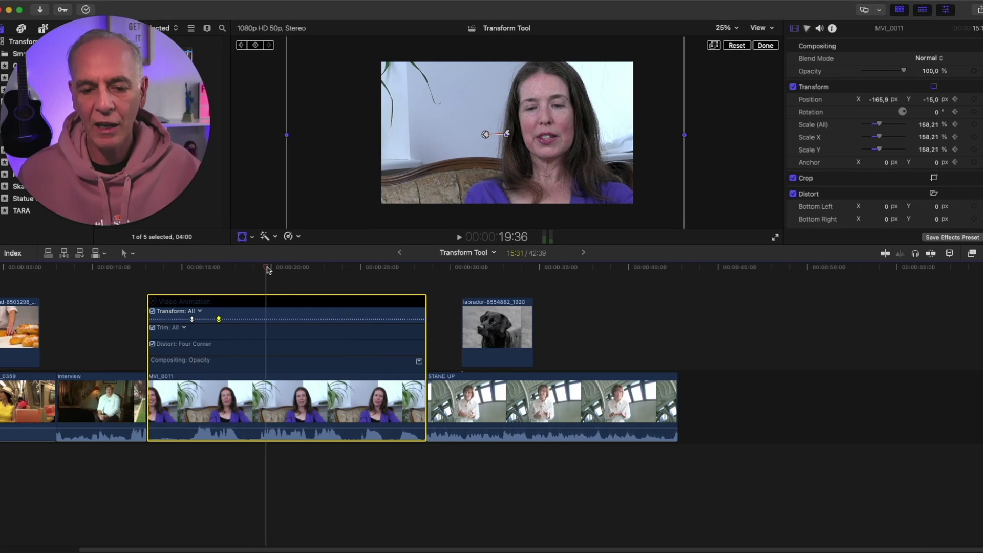
pyautogui.moveTo(268, 270); pyautogui.dragTo(280, 270)
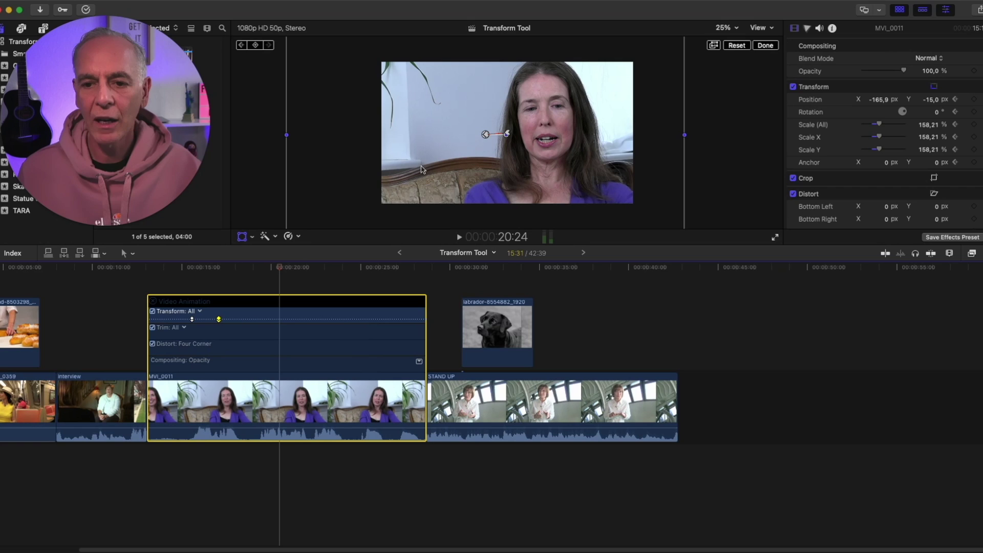
pyautogui.moveTo(422, 169); pyautogui.dragTo(586, 166)
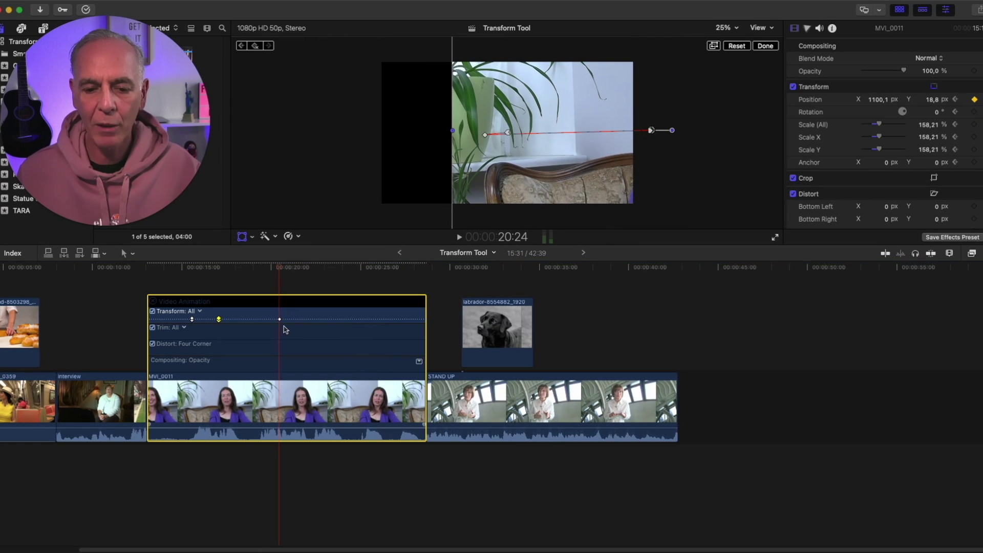
# - Play the sideways movement from 16:31 and delete the interview clip's keyframe at 20:24
pyautogui.moveTo(279, 271); pyautogui.dragTo(241, 273)
pyautogui.click(210, 274)
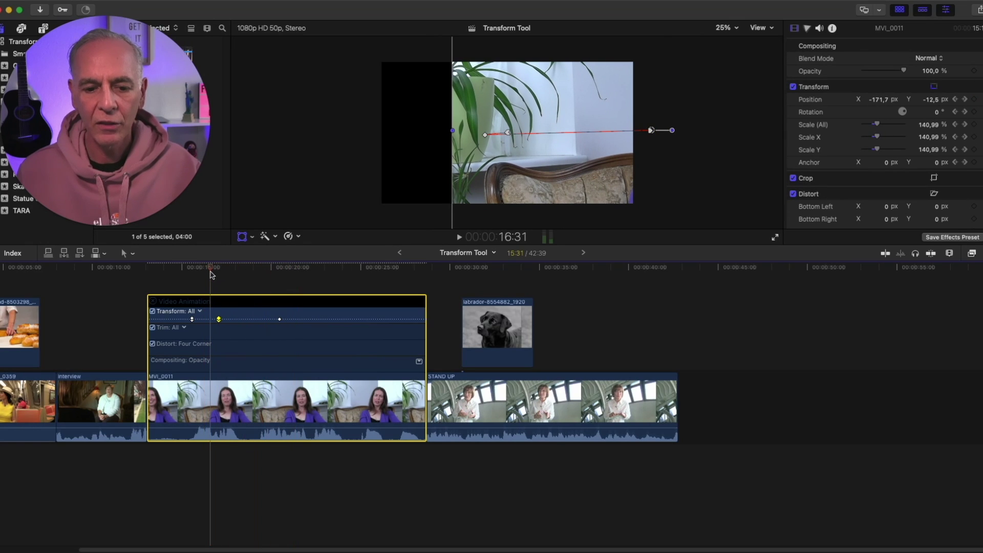
pyautogui.press('space')
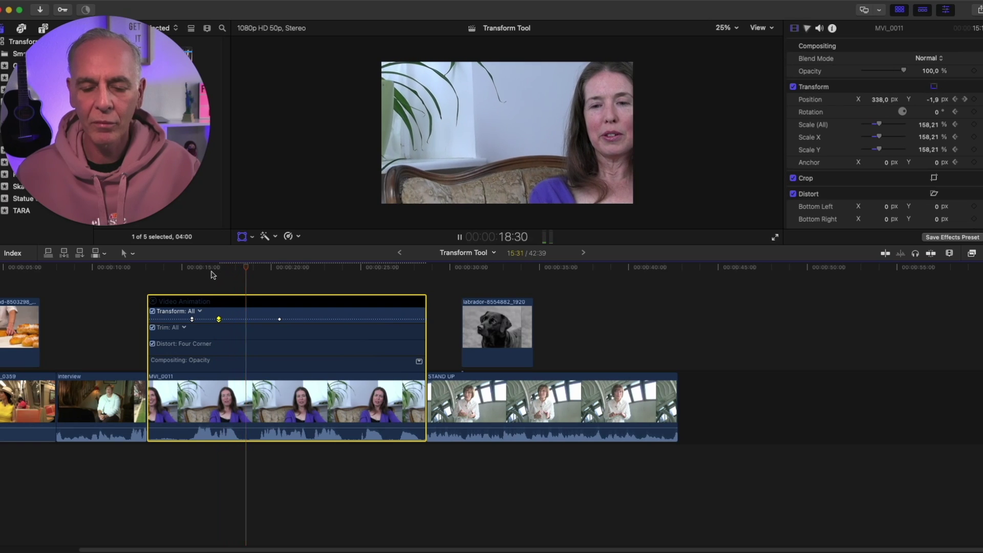
pyautogui.press('space')
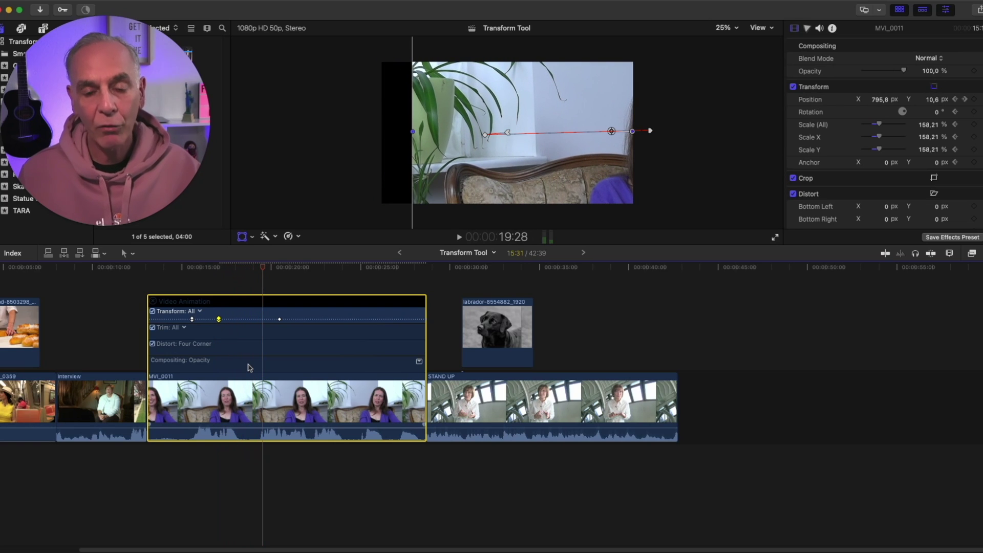
pyautogui.rightClick(280, 320)
pyautogui.click(314, 327)
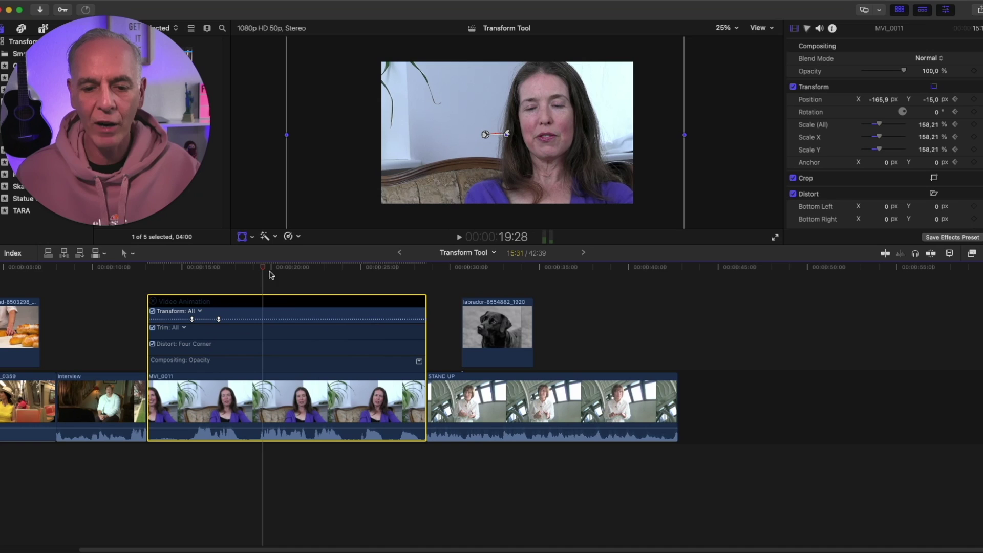
# - Reset all Transform parameters of the interview clip and hide its video animation
pyautogui.moveTo(264, 272); pyautogui.dragTo(214, 275)
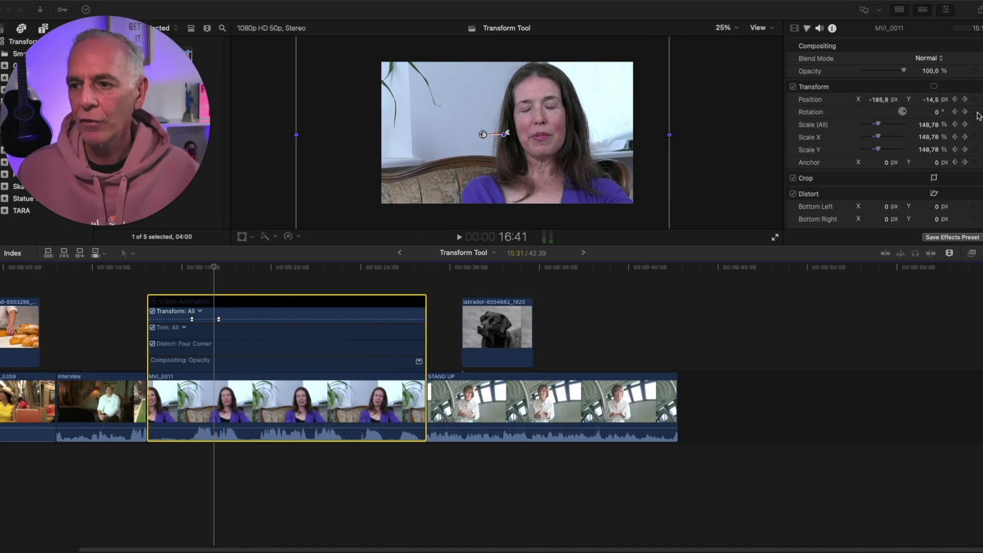
pyautogui.click(977, 88)
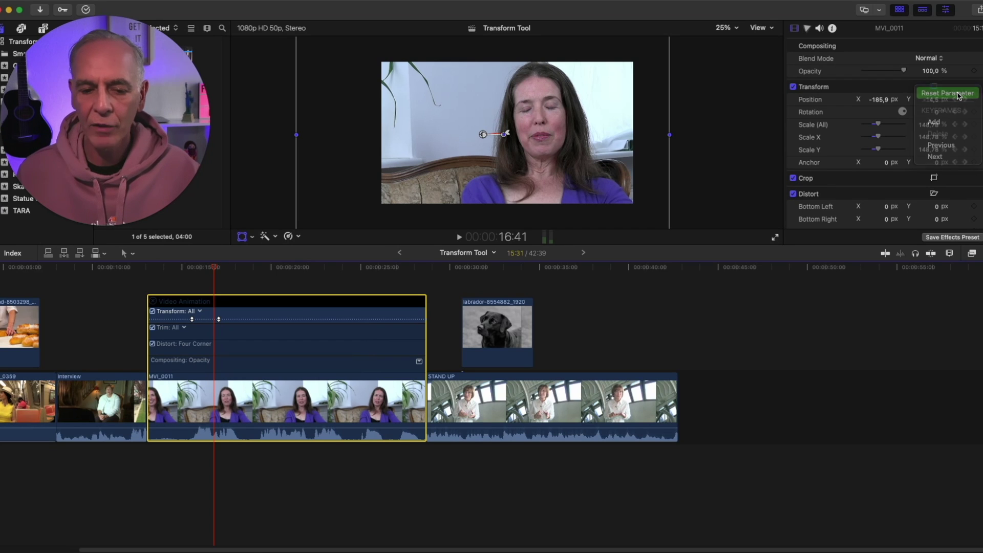
pyautogui.click(959, 94)
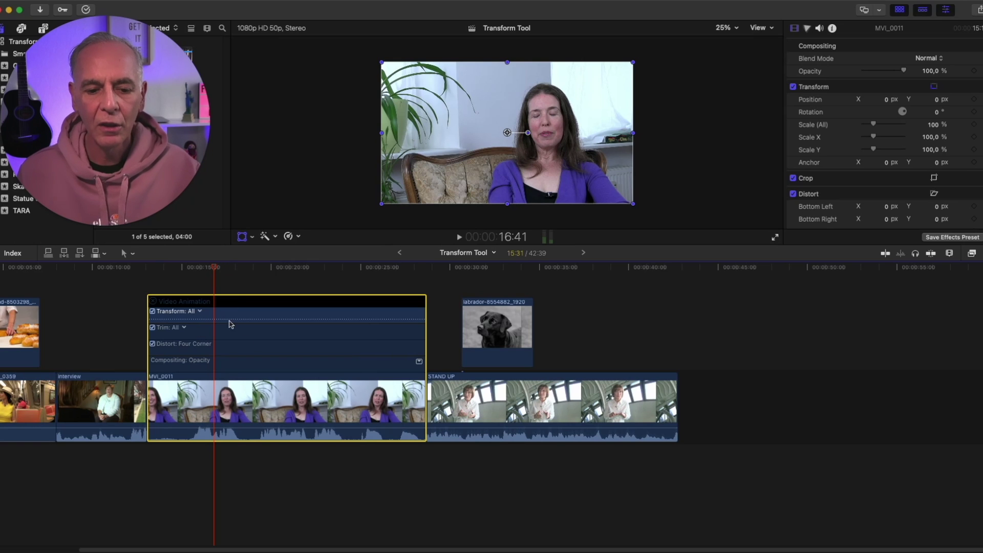
pyautogui.rightClick(289, 401)
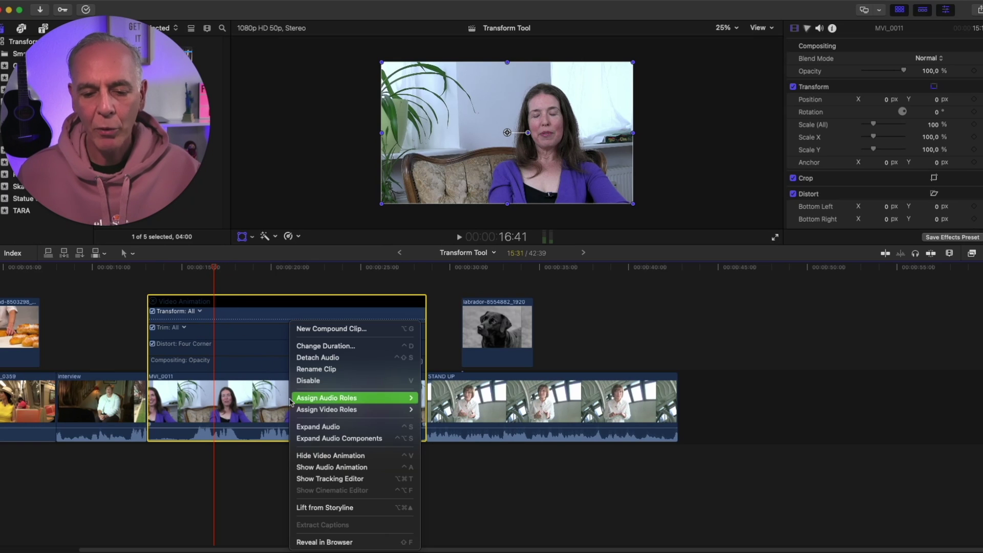
pyautogui.click(325, 460)
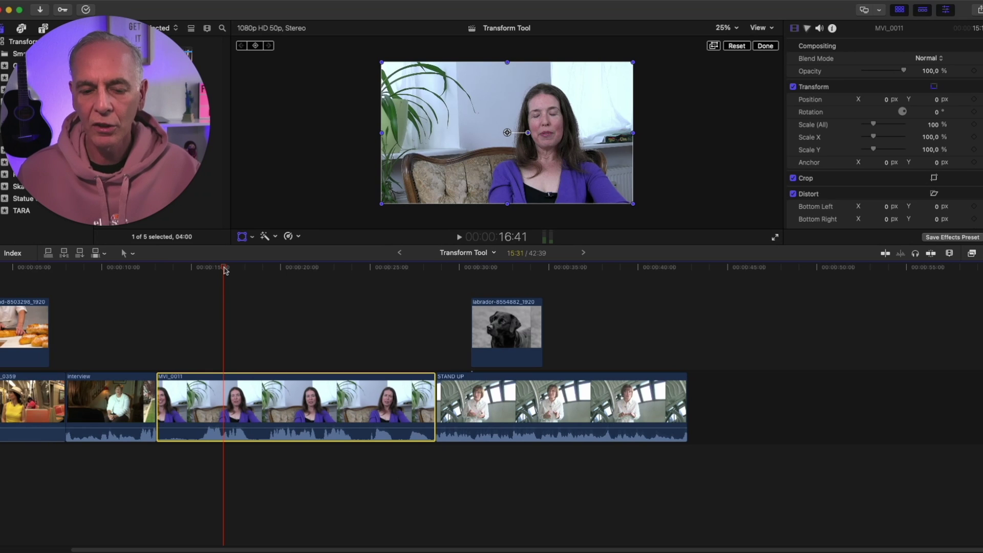
# - Keyframe the interview clip's Transform at 15:28, and at 17:06 scale it to about 151%, positioned at about X -131, Y 25 px
pyautogui.moveTo(225, 270); pyautogui.dragTo(203, 273)
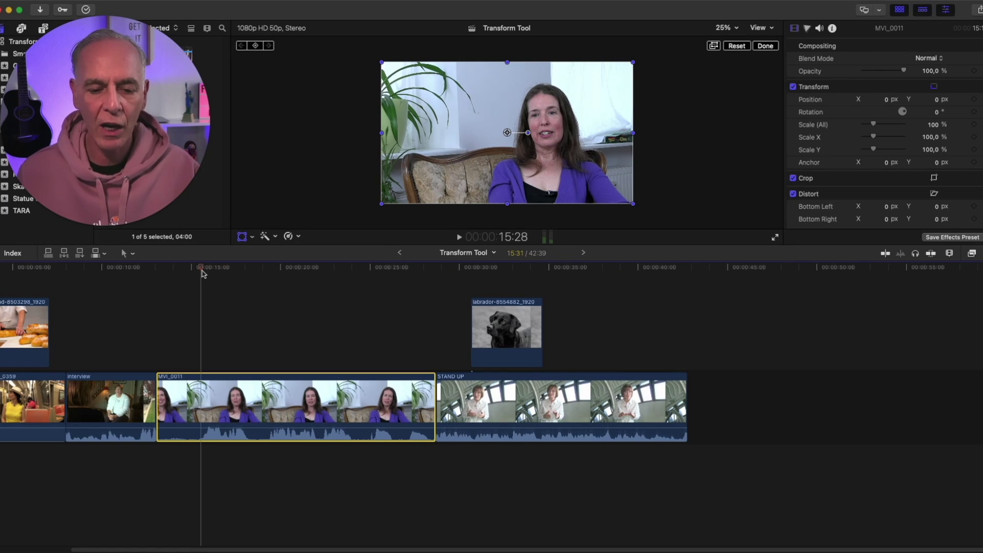
pyautogui.click(255, 46)
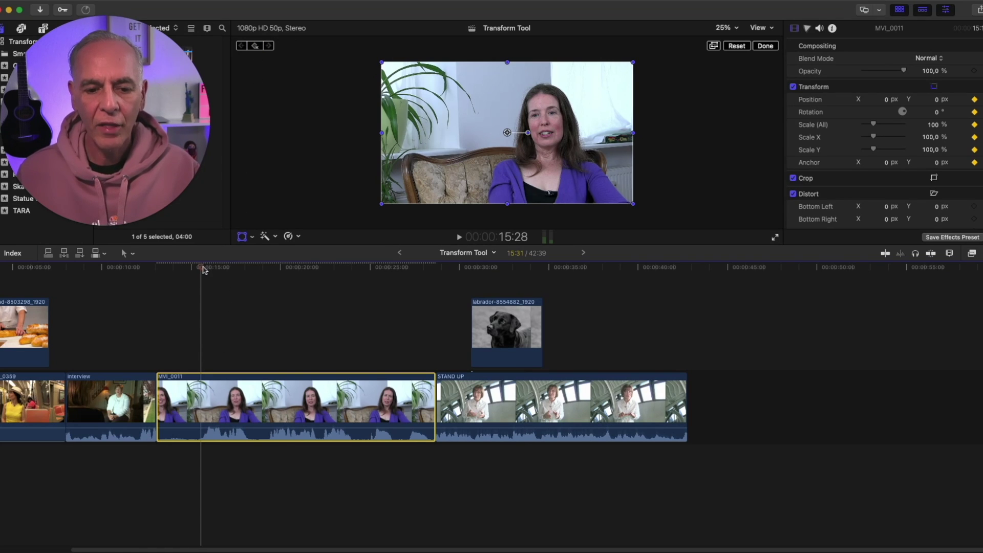
pyautogui.moveTo(203, 268); pyautogui.dragTo(229, 269)
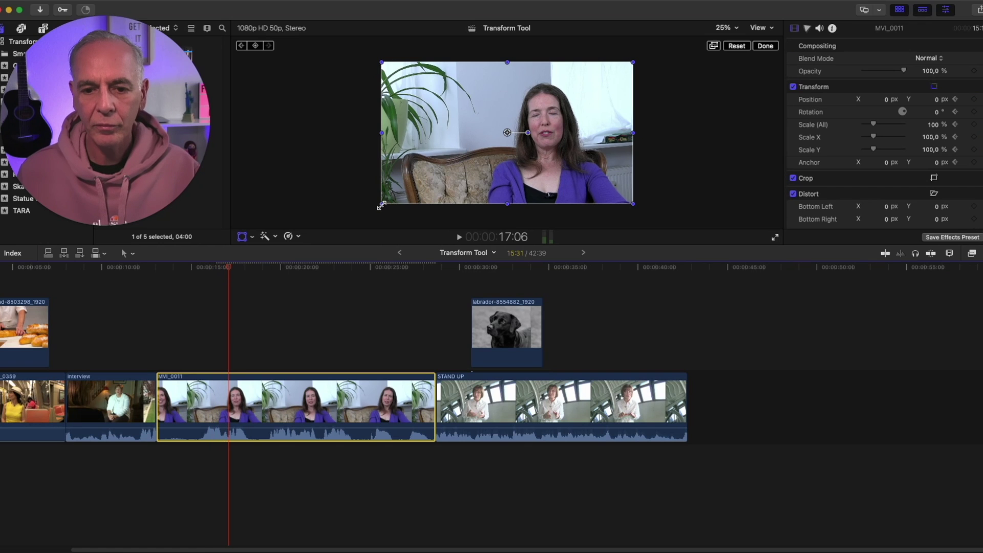
pyautogui.moveTo(381, 206); pyautogui.dragTo(317, 240)
pyautogui.moveTo(447, 132); pyautogui.dragTo(430, 130)
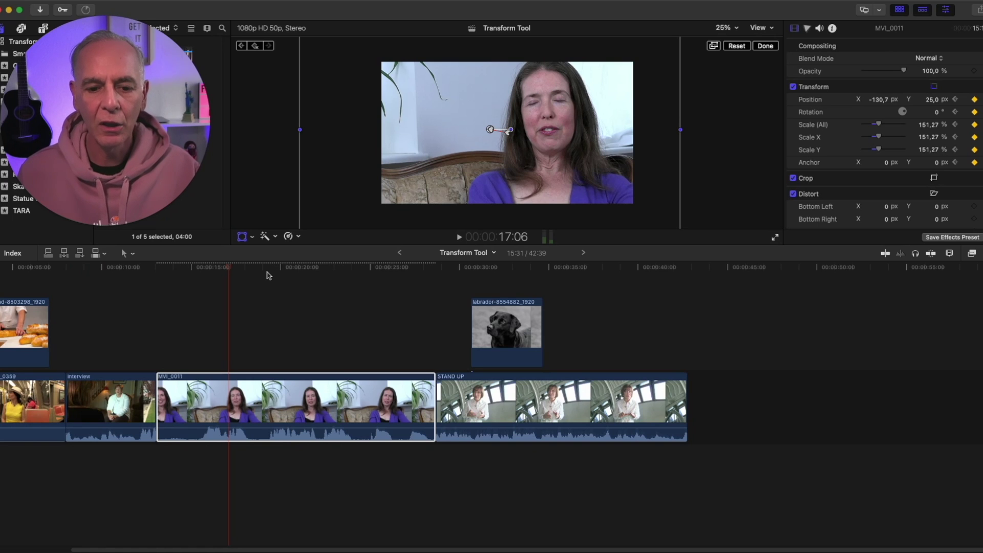
# - Add a Transform keyframe to the interview clip at 24:13 to hold the zoomed-in framing
pyautogui.moveTo(253, 271); pyautogui.dragTo(357, 272)
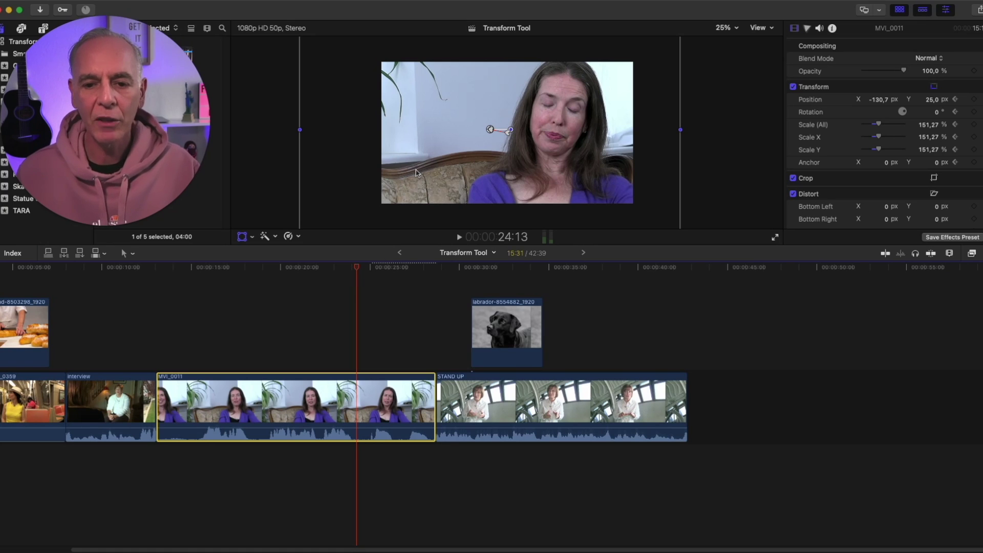
pyautogui.click(448, 163)
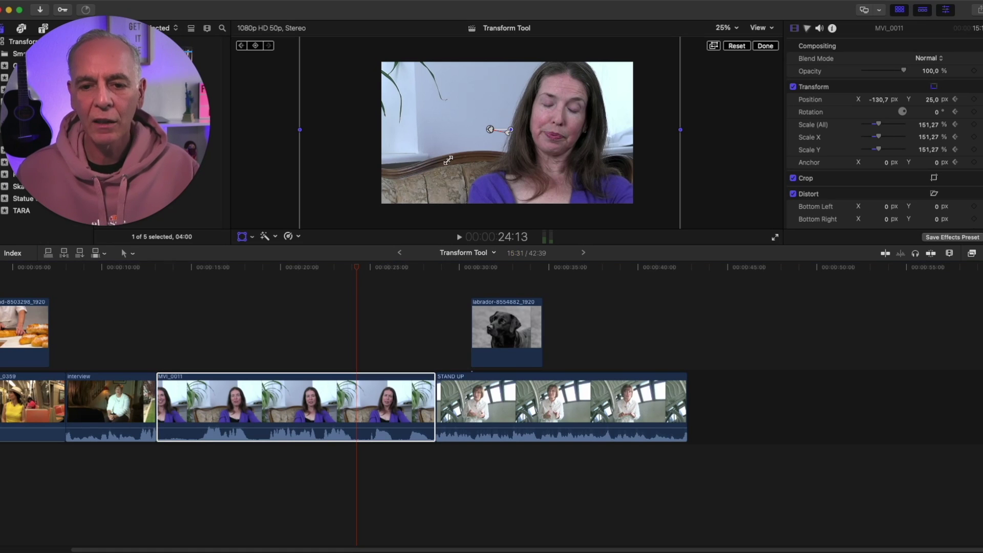
pyautogui.click(256, 46)
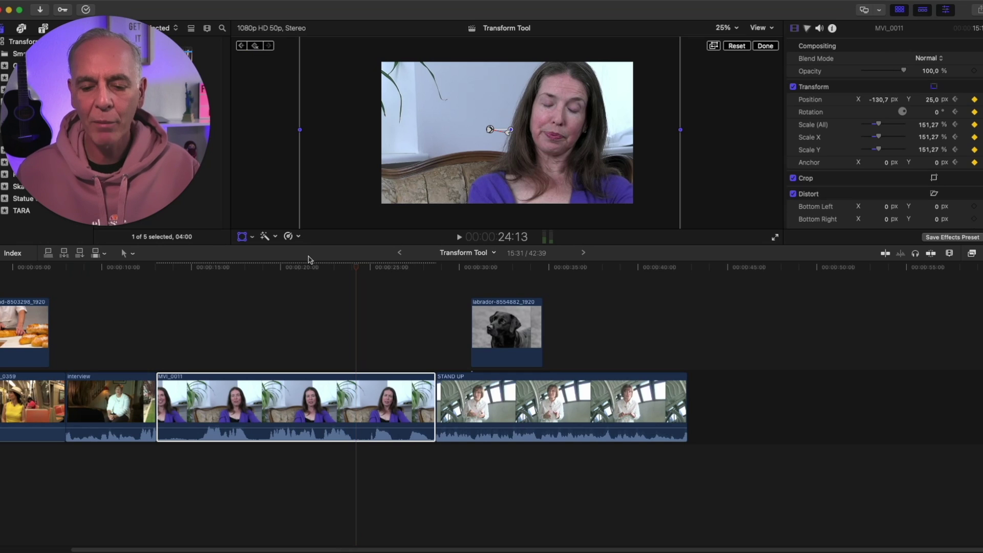
# - At 26:32, scale the interview image down to about 108%, positioned at about X -18, Y 16 px, with the viewer at 12.5%
pyautogui.click(366, 269)
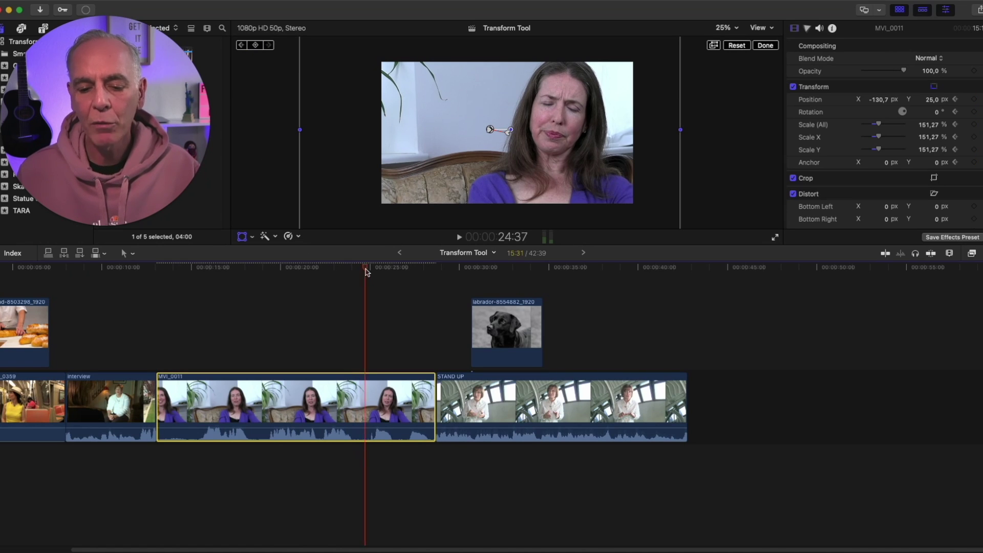
pyautogui.moveTo(366, 271); pyautogui.dragTo(399, 270)
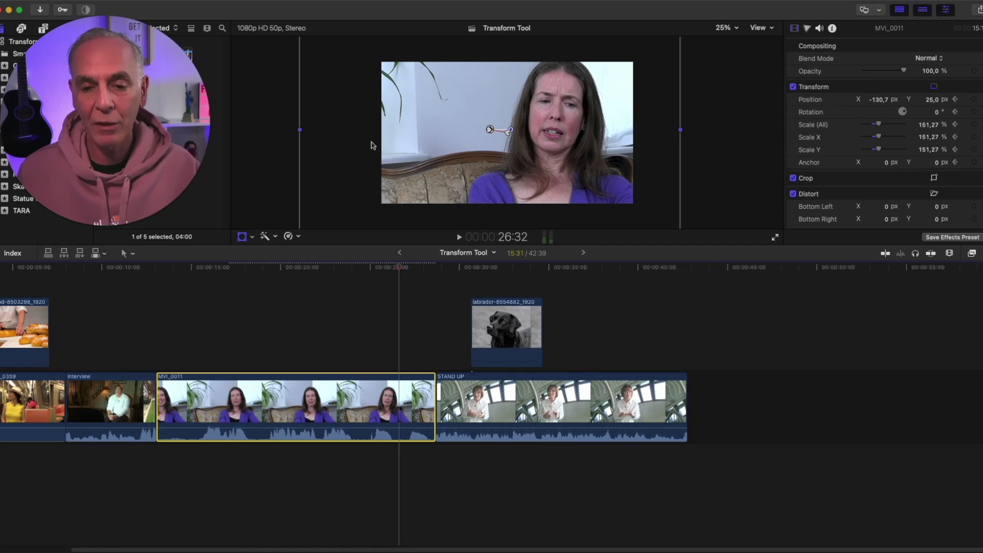
pyautogui.click(737, 29)
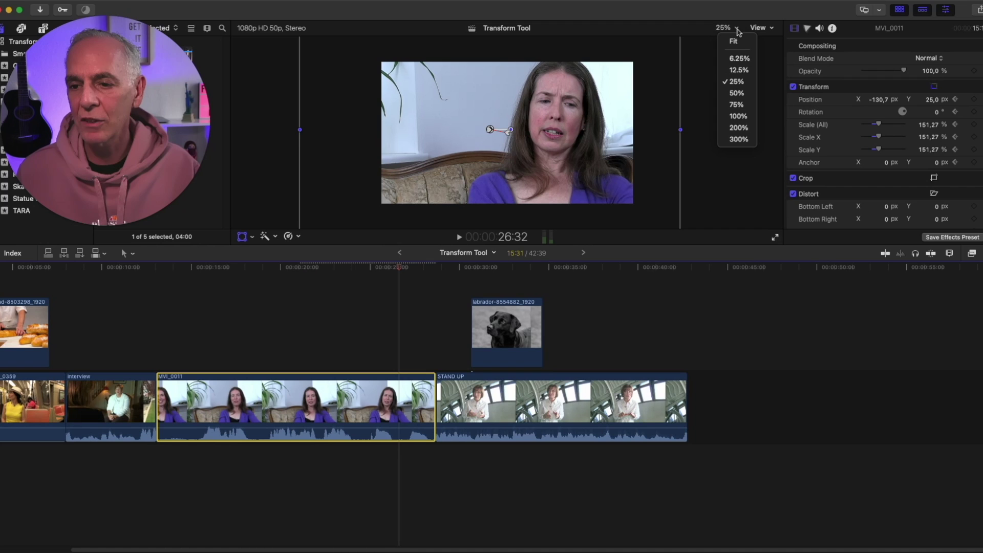
pyautogui.click(739, 71)
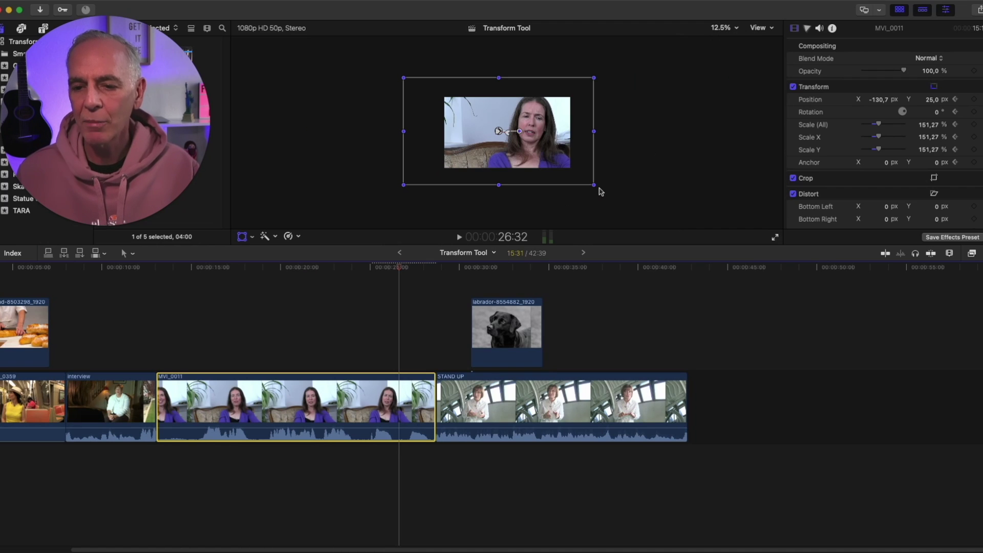
pyautogui.moveTo(596, 188); pyautogui.dragTo(532, 148)
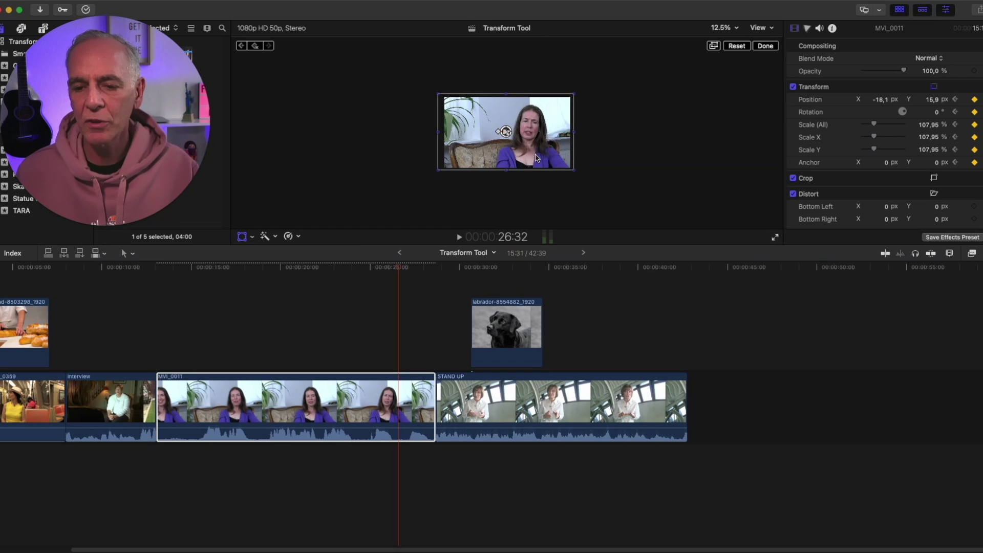
# - Show the interview clip's video animation and scrub from 21:26 to 28:04 to examine its four Transform keyframes
pyautogui.moveTo(401, 270); pyautogui.dragTo(308, 277)
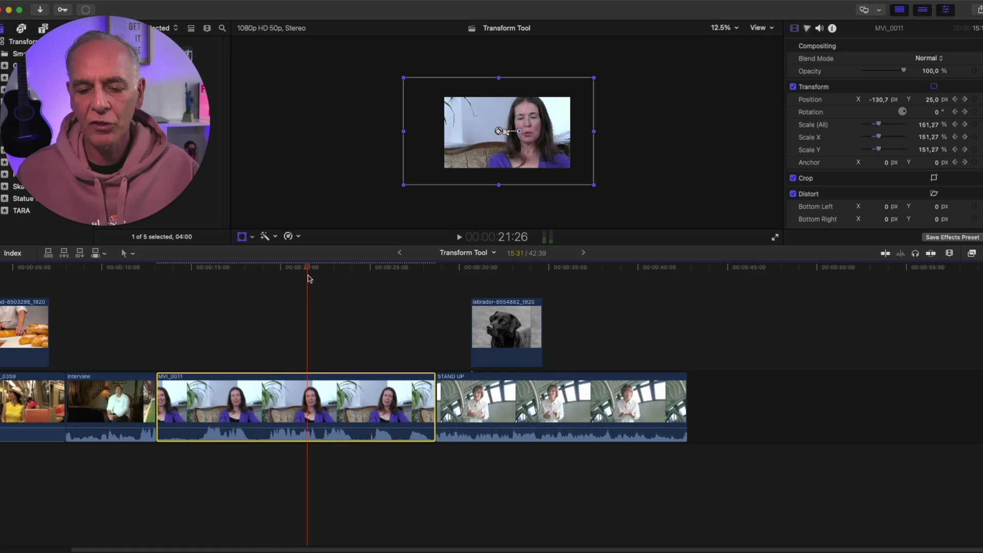
pyautogui.rightClick(348, 400)
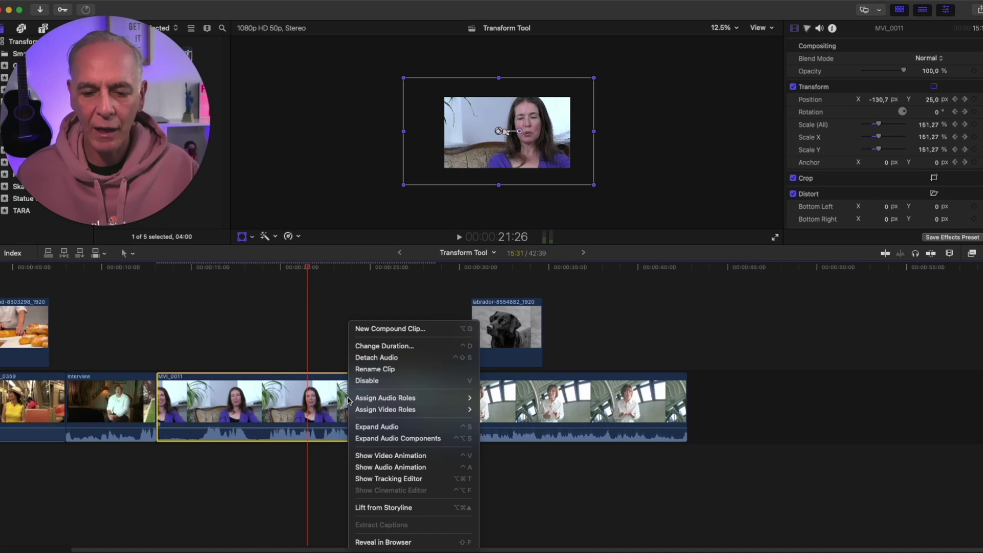
pyautogui.moveTo(350, 400)
pyautogui.click(405, 455)
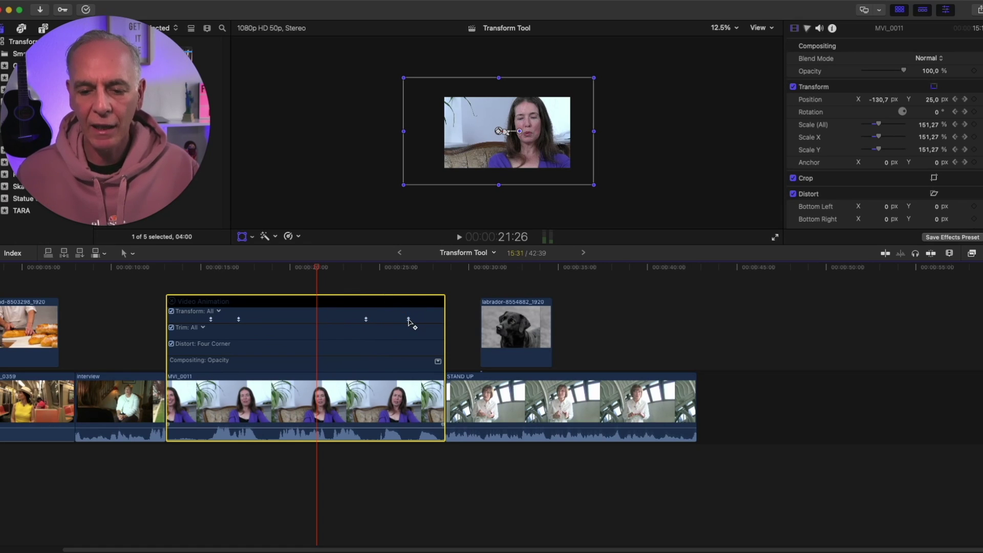
pyautogui.moveTo(319, 268); pyautogui.dragTo(436, 292)
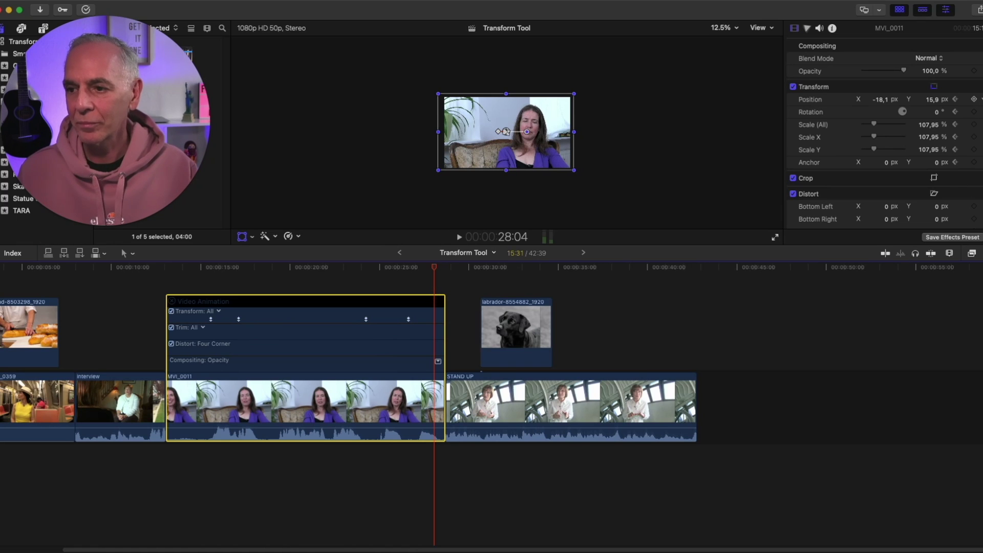
# - Reset all Transform parameters of the interview clip, clearing its keyframes, and hide its video animation
pyautogui.click(981, 99)
pyautogui.click(948, 107)
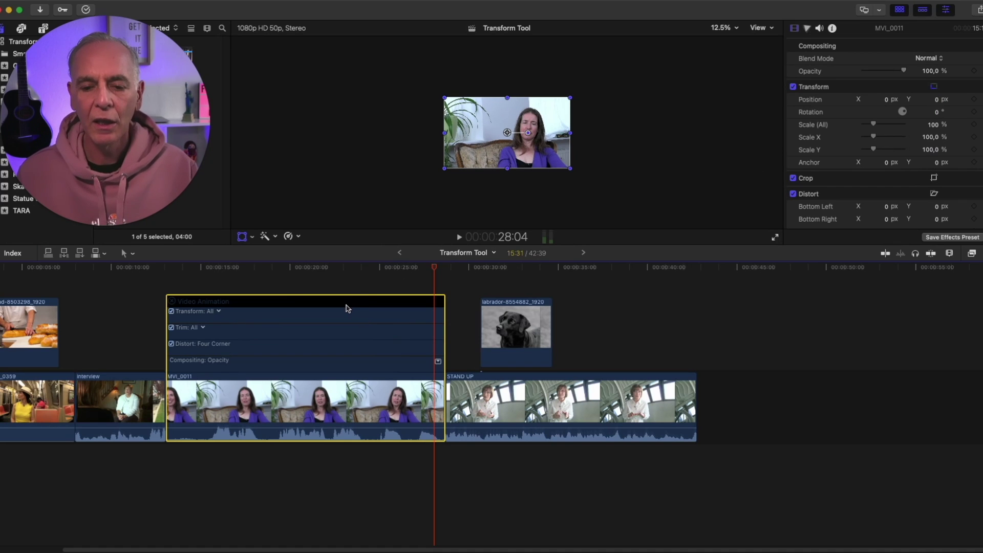
pyautogui.rightClick(316, 411)
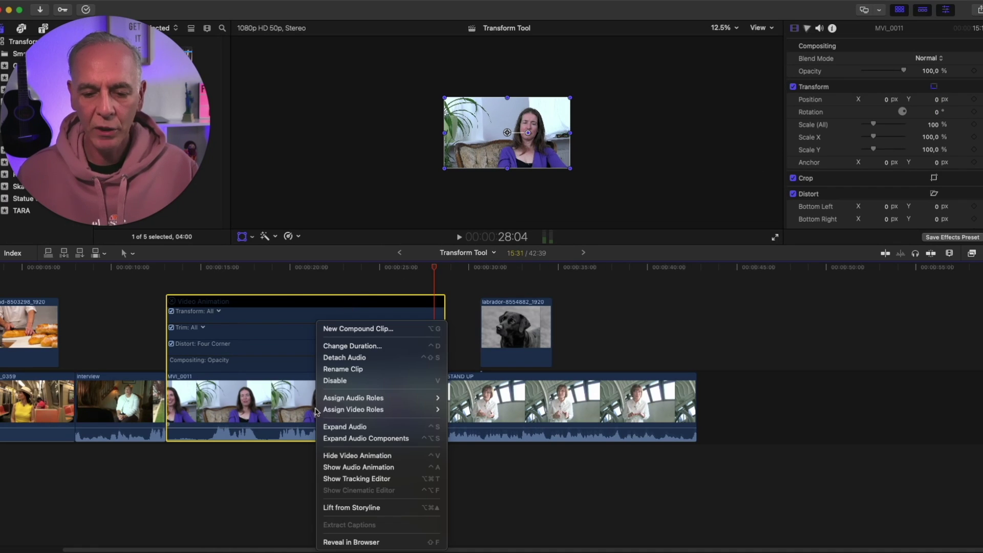
pyautogui.click(351, 456)
# - Show the interview clip's video animation, set the viewer to 25%, and add a Transform keyframe at 14:30
pyautogui.moveTo(330, 266); pyautogui.dragTo(203, 281)
pyautogui.rightClick(278, 400)
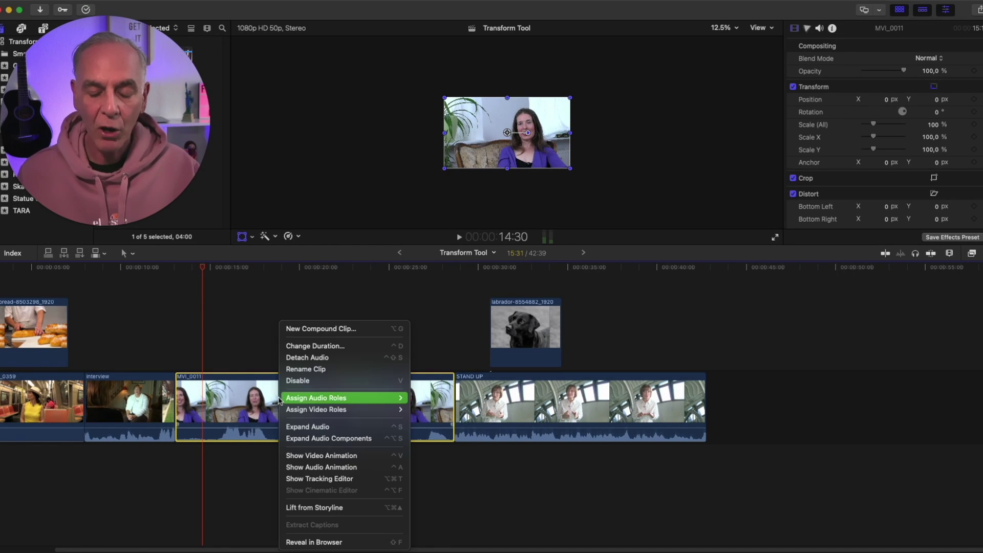
pyautogui.click(314, 460)
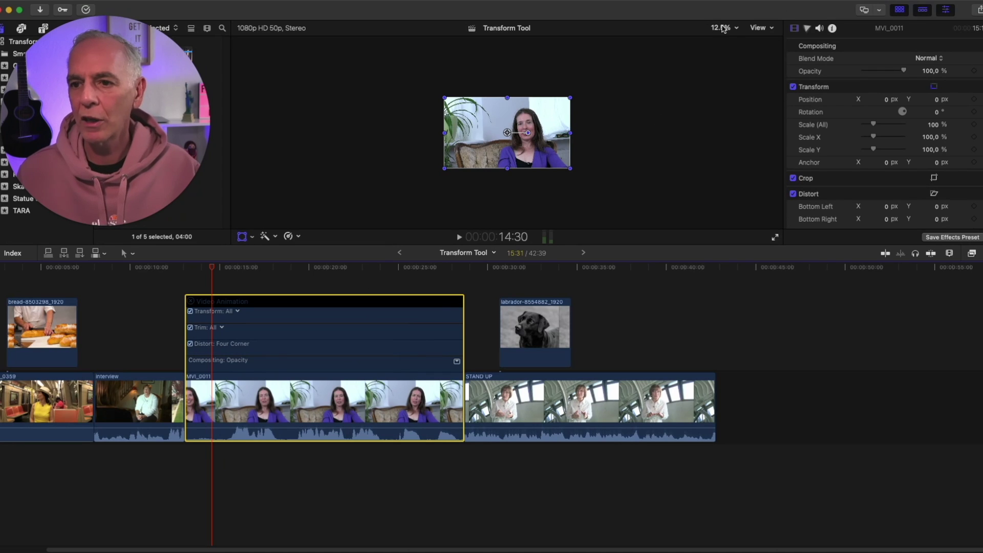
pyautogui.click(737, 29)
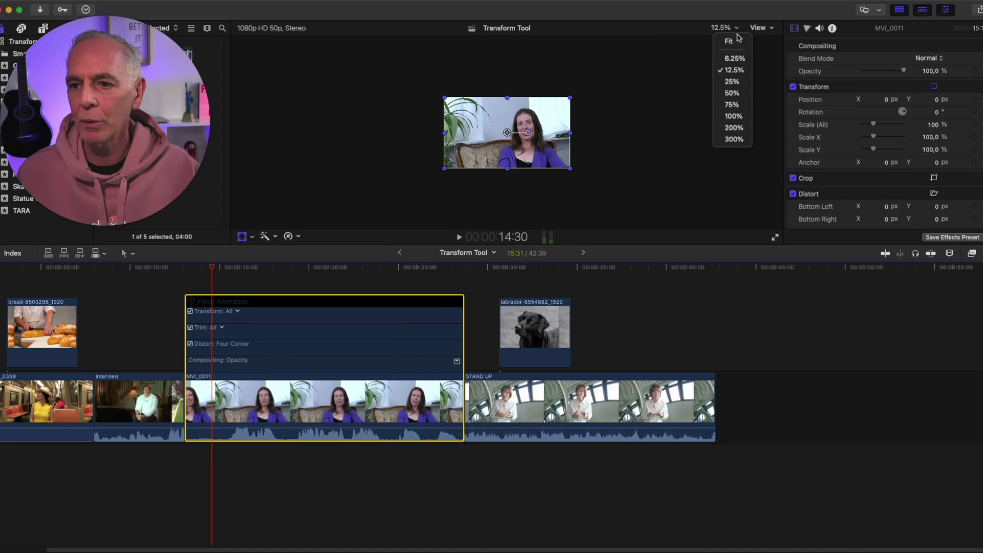
pyautogui.click(731, 81)
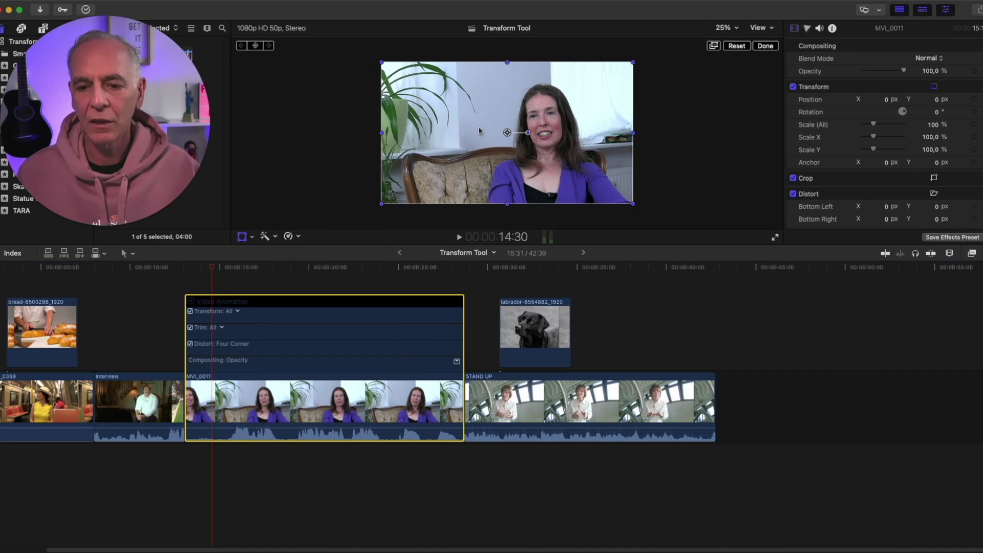
pyautogui.click(255, 46)
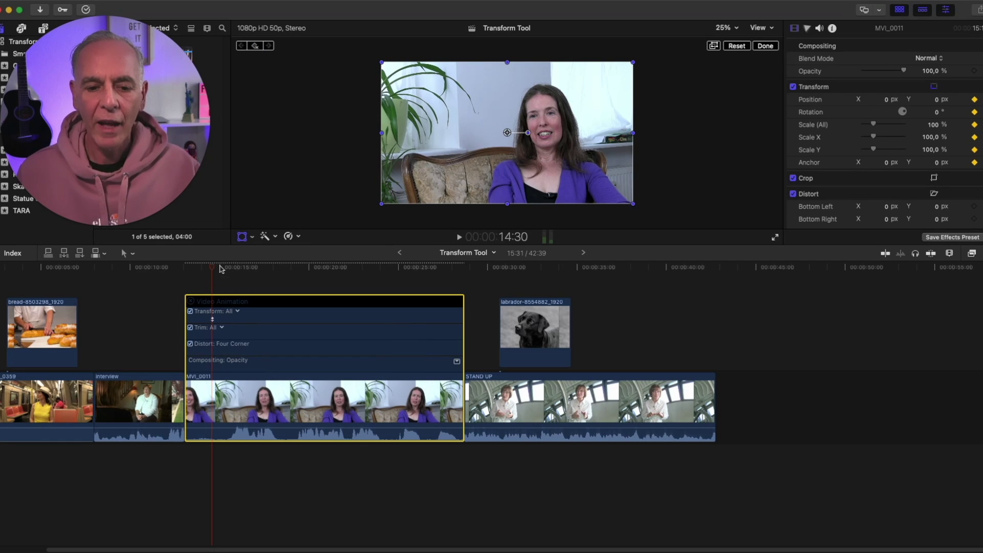
# - At 16:31, scale the interview image to about 160% at about X -82, Y 0 px, and add a holding Transform keyframe at 25:07
pyautogui.moveTo(220, 269); pyautogui.dragTo(248, 267)
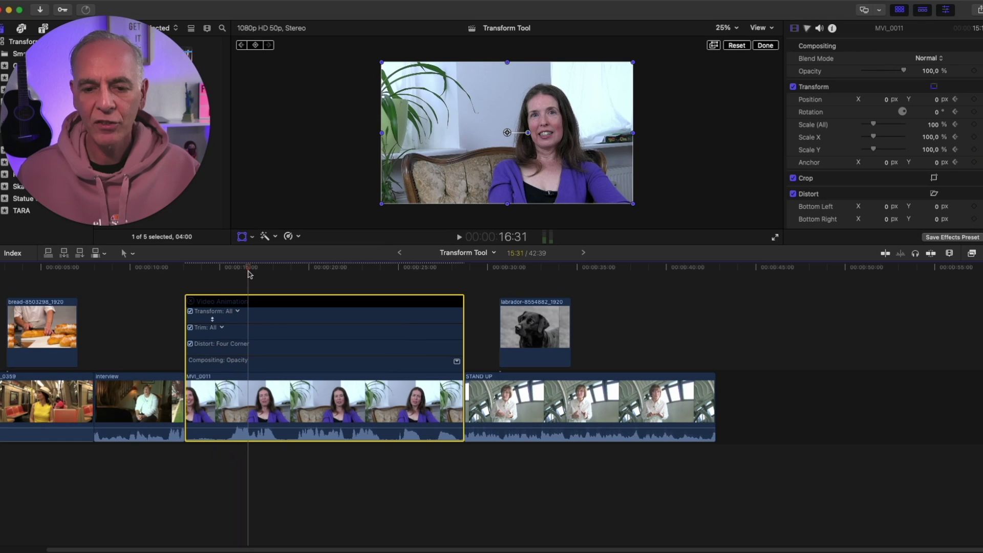
pyautogui.moveTo(382, 205); pyautogui.dragTo(307, 246)
pyautogui.moveTo(429, 161); pyautogui.dragTo(420, 162)
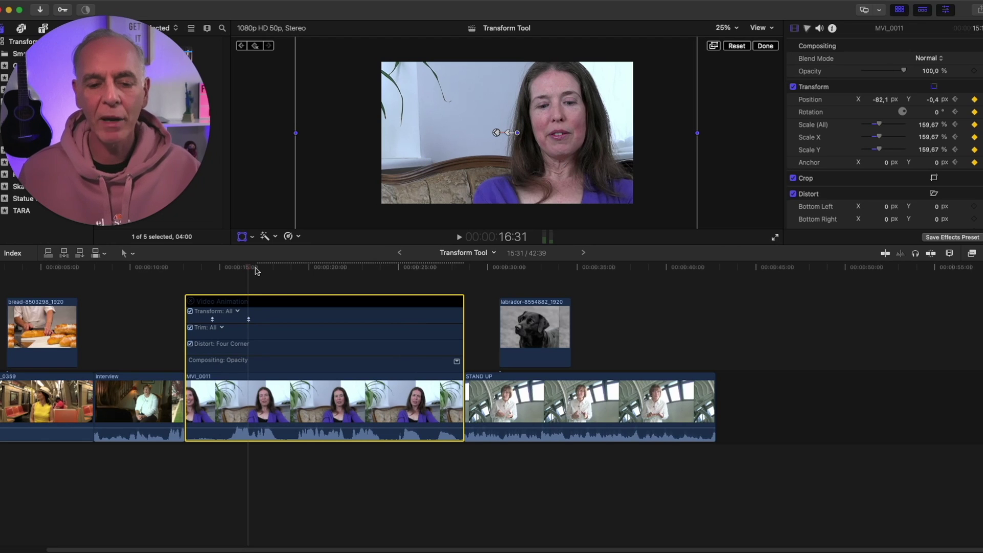
pyautogui.moveTo(256, 270); pyautogui.dragTo(401, 278)
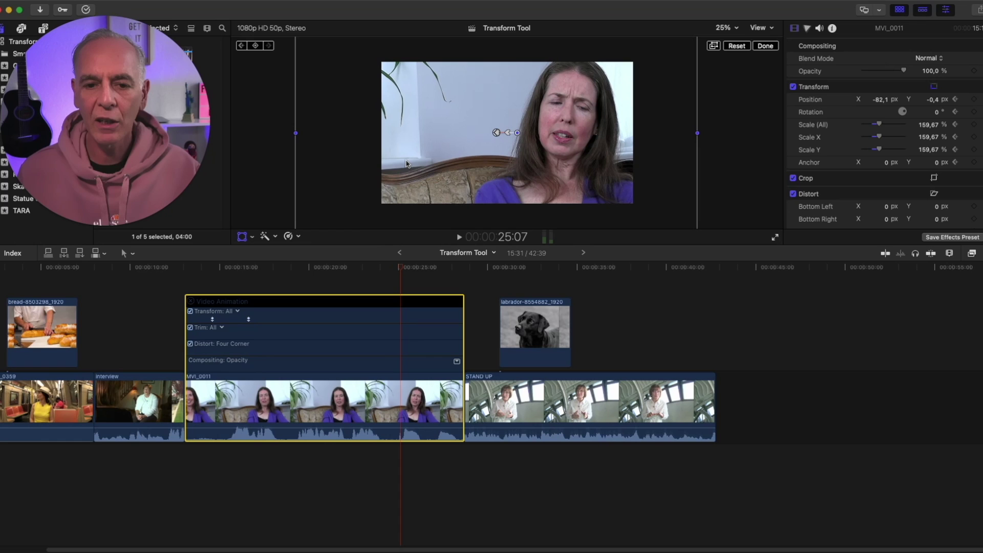
pyautogui.click(255, 46)
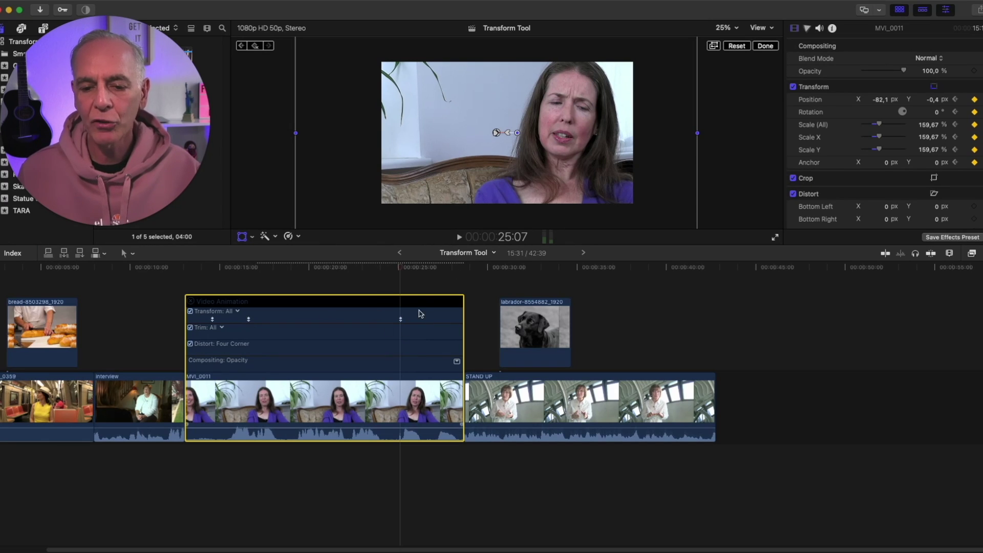
# - At 27:00, zoom the interview image out to about 110%, positioned at about X -30, Y 28 px
pyautogui.moveTo(402, 268); pyautogui.dragTo(434, 272)
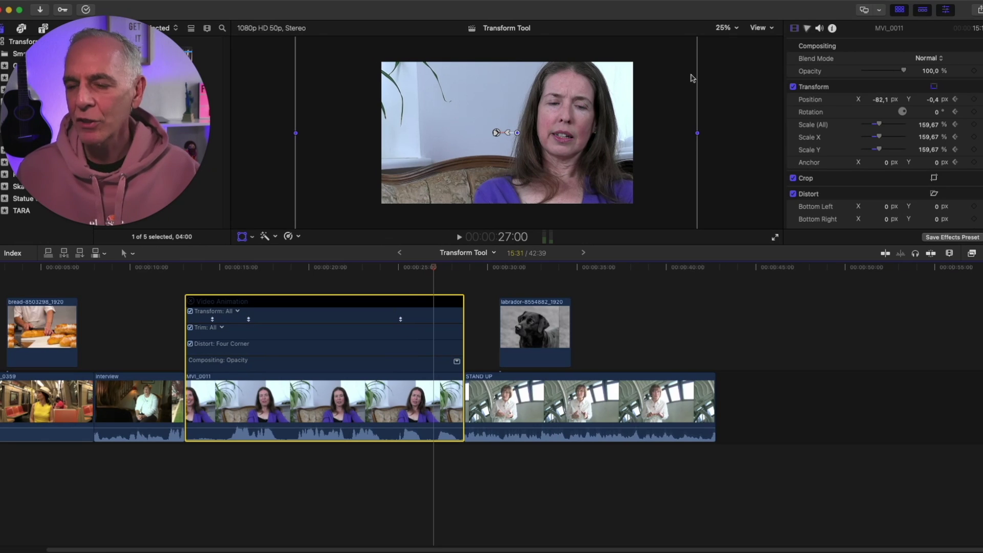
pyautogui.moveTo(879, 125); pyautogui.dragTo(876, 125)
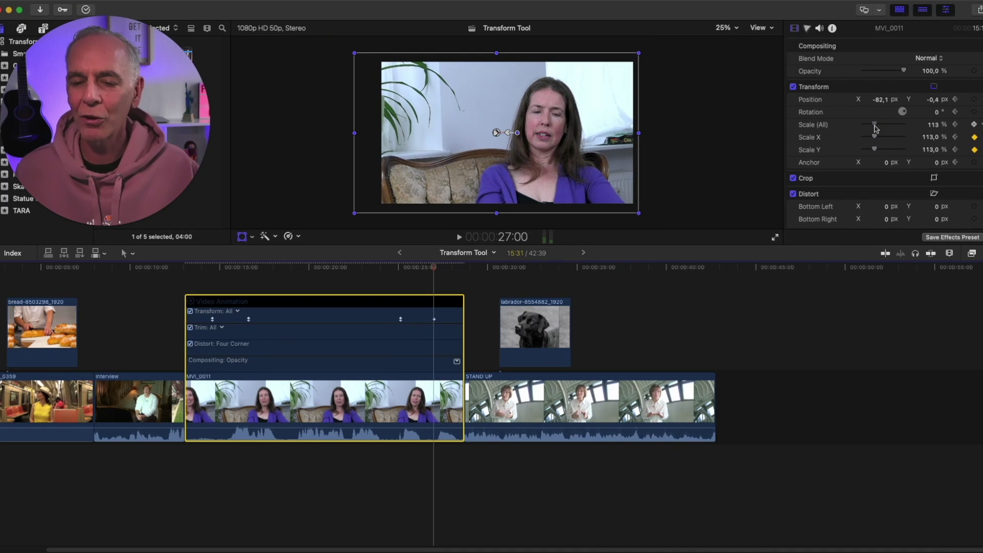
pyautogui.moveTo(553, 166); pyautogui.dragTo(558, 163)
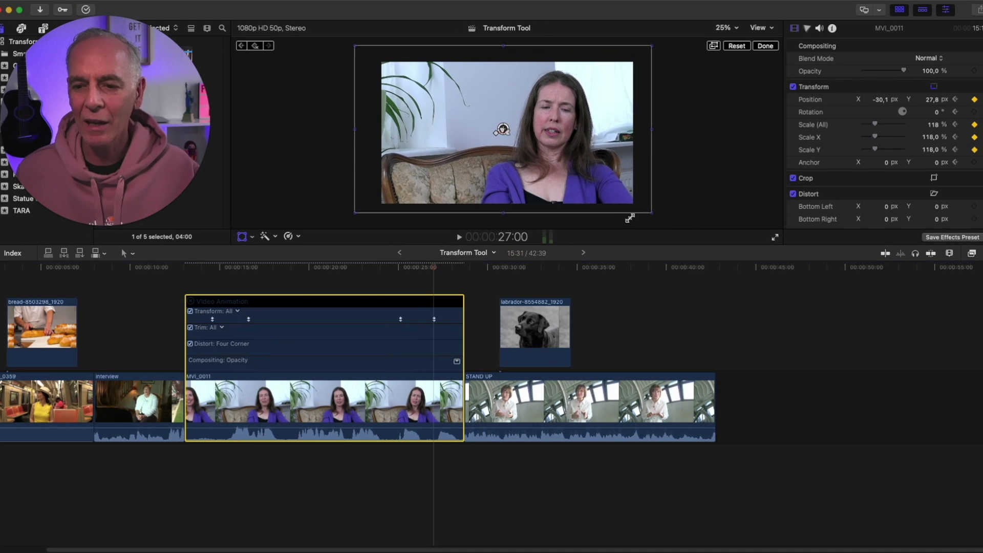
pyautogui.moveTo(650, 213); pyautogui.dragTo(640, 212)
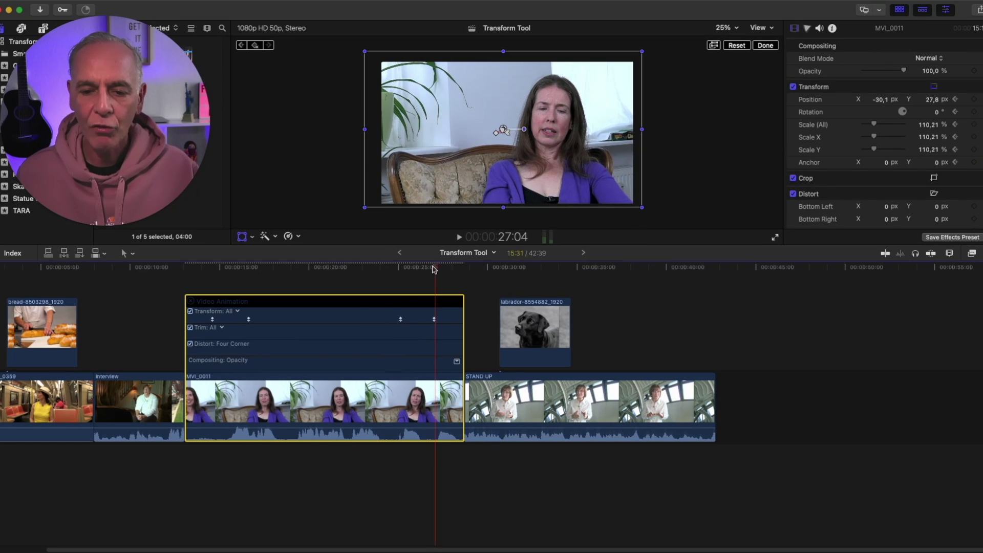
pyautogui.moveTo(435, 270); pyautogui.dragTo(433, 291)
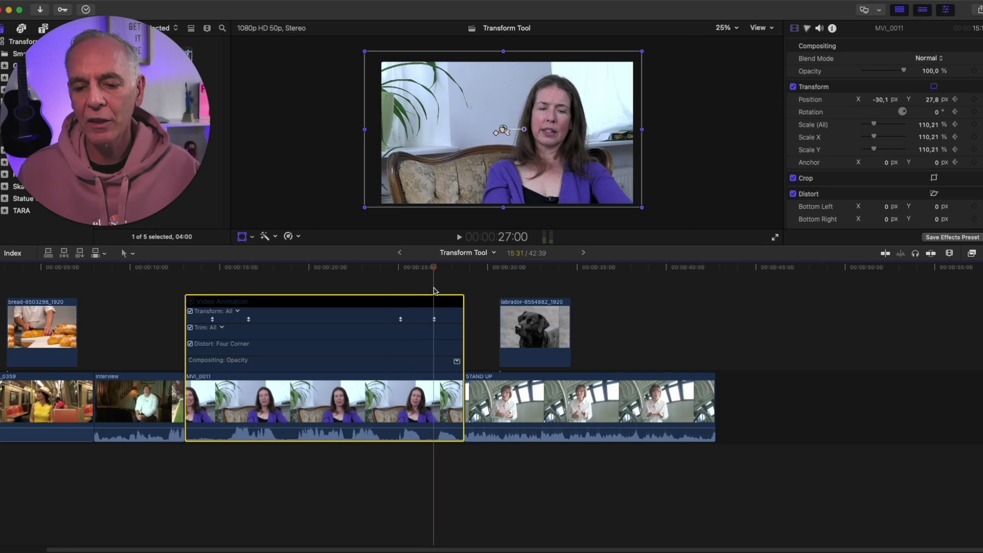